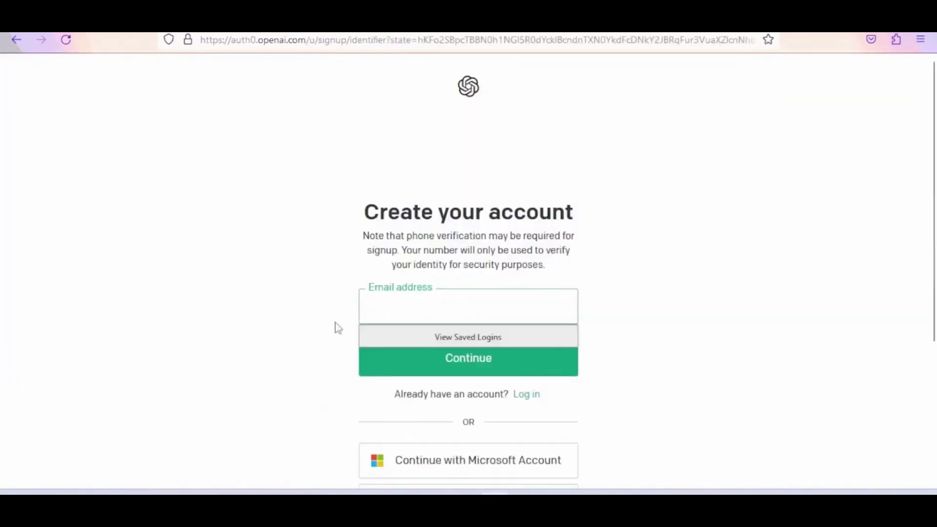
Log in to ChatGPT and ask for a 150-word kids' story about a girl and her dog
click(414, 296)
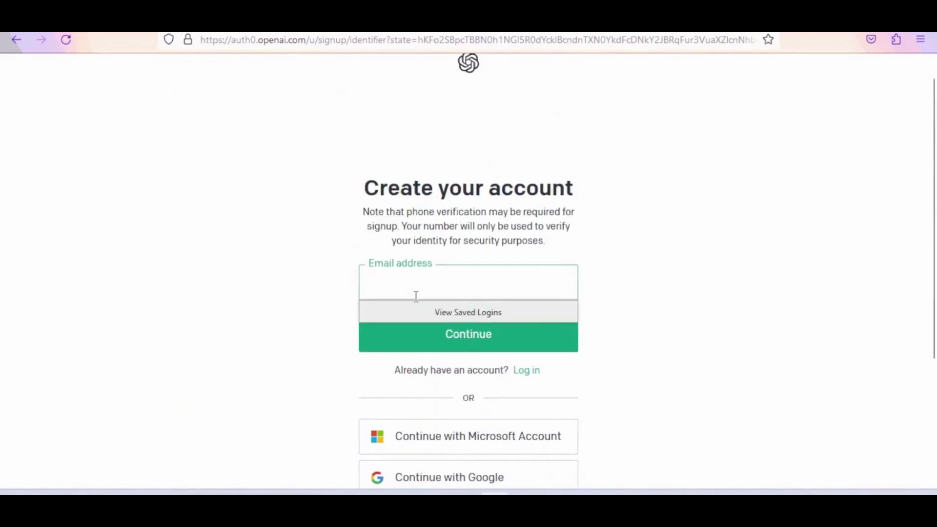
click(304, 302)
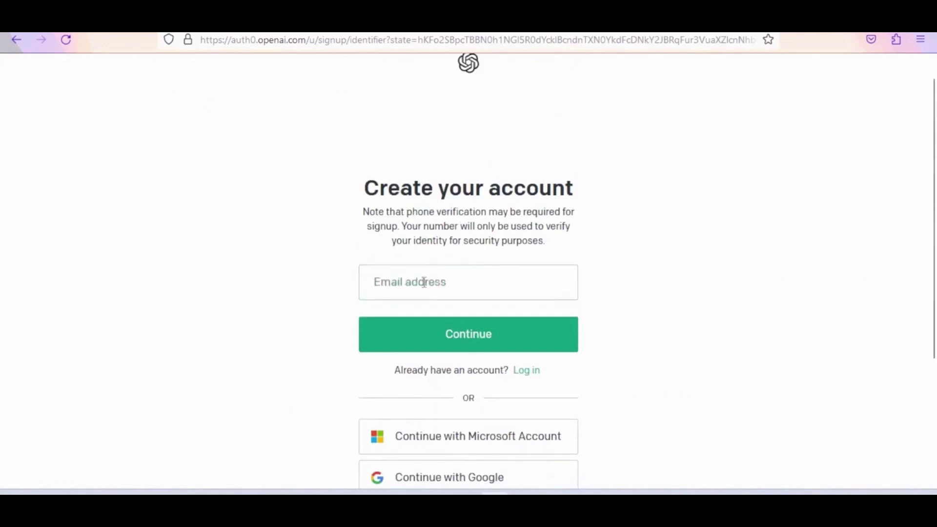
scroll(424, 285, down, 3)
scroll(424, 293, up, 3)
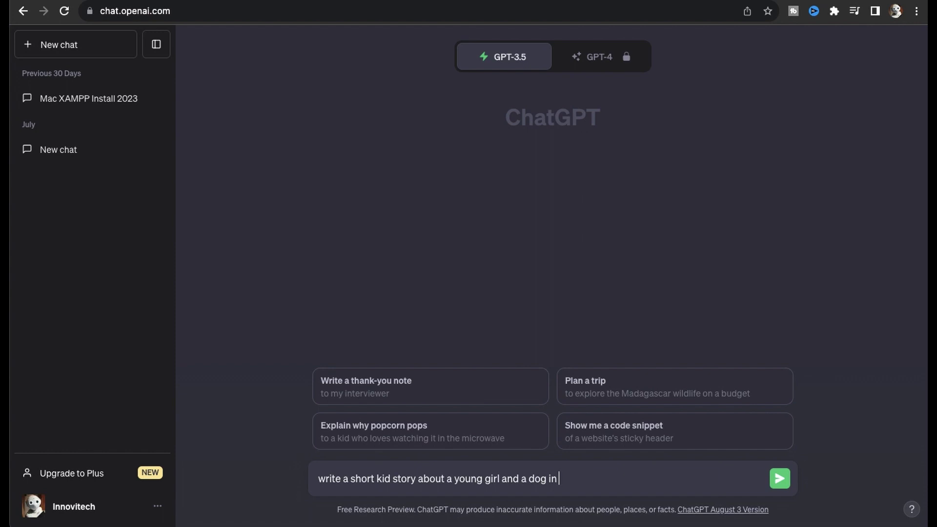
text(word)
key(Return)
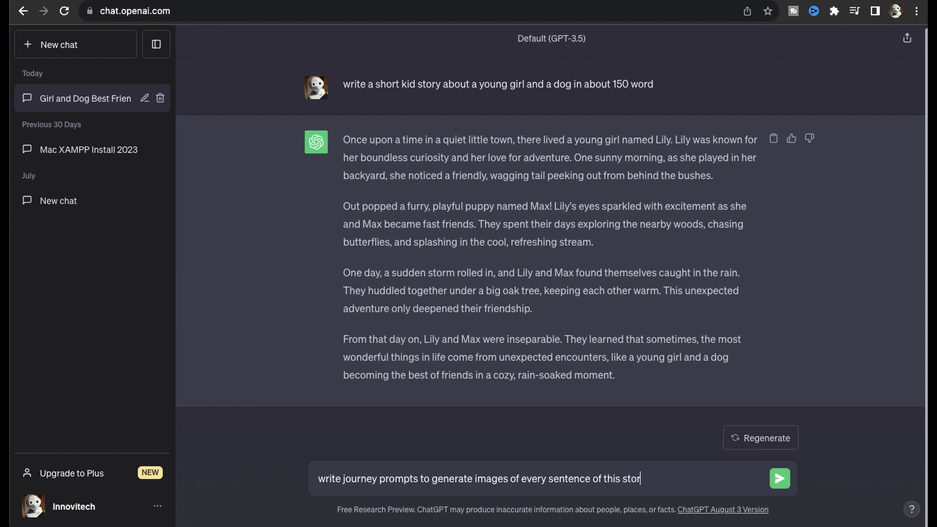
text(y)
Ask ChatGPT for an image-generation prompt for every sentence of the Lily and Max story
key(Return)
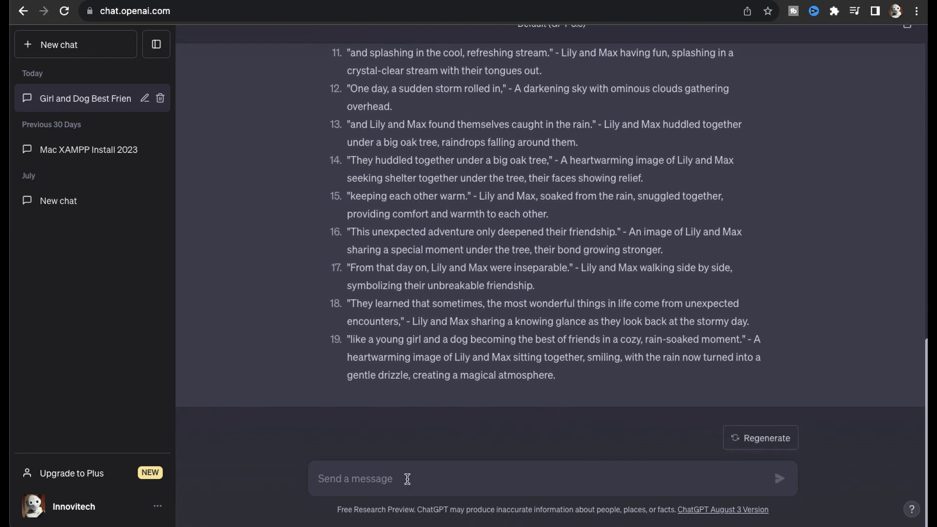
scroll(498, 252, up, 2)
scroll(499, 252, up, 2)
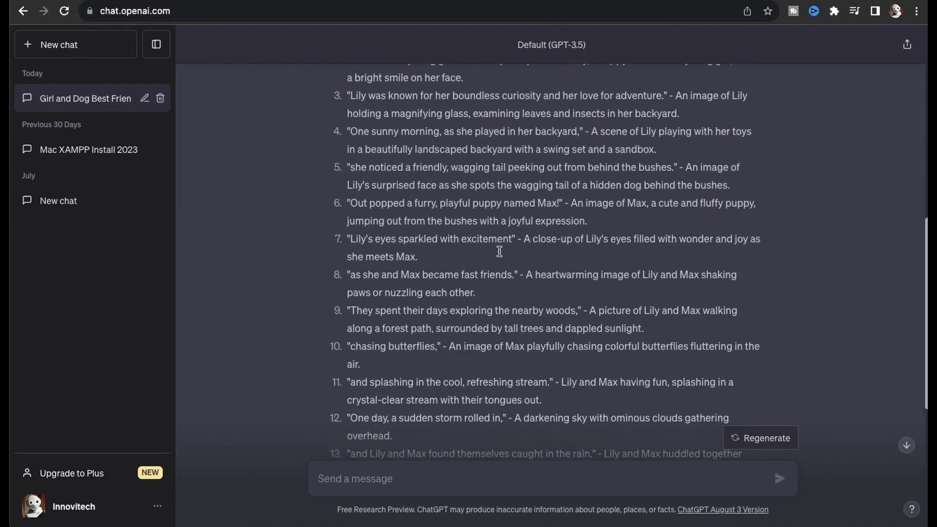
scroll(498, 252, up, 5)
scroll(500, 254, up, 3)
scroll(500, 254, up, 1)
scroll(500, 254, down, 1)
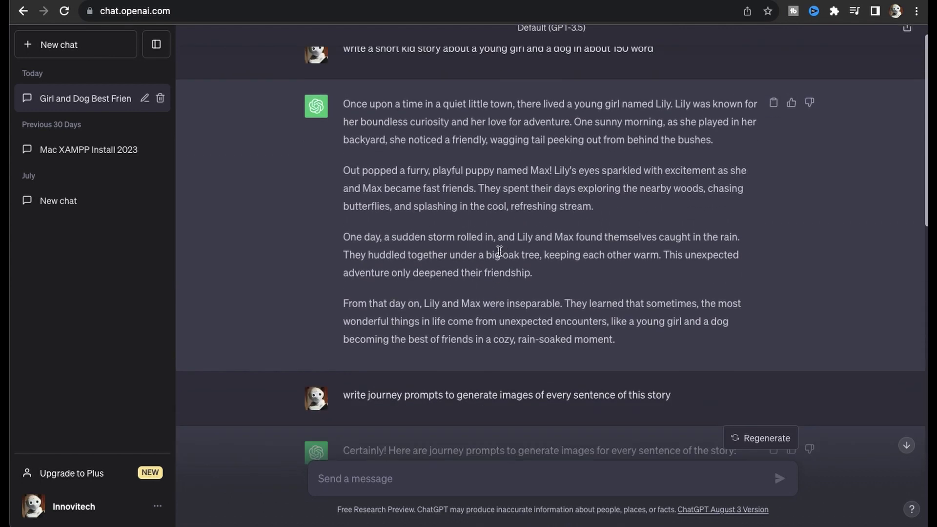
scroll(500, 253, down, 5)
scroll(500, 254, down, 2)
scroll(500, 254, down, 2)
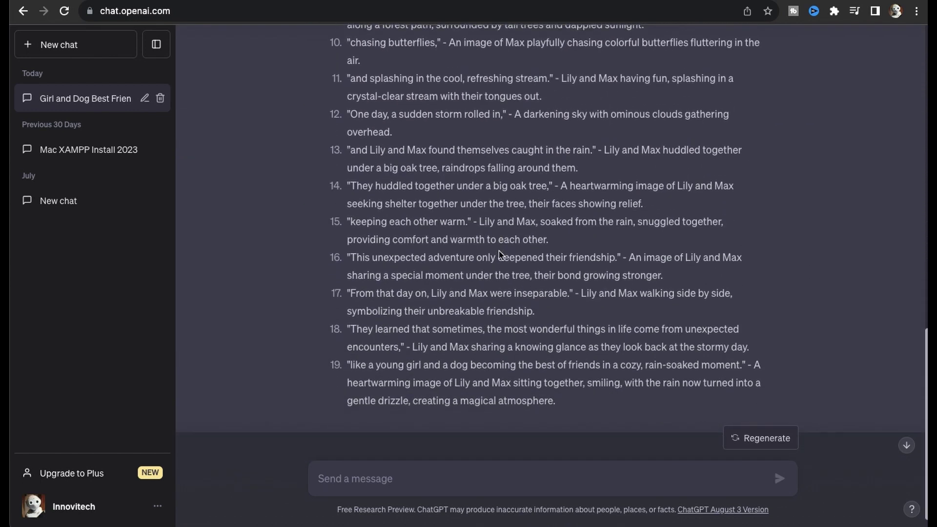
scroll(498, 251, down, 1)
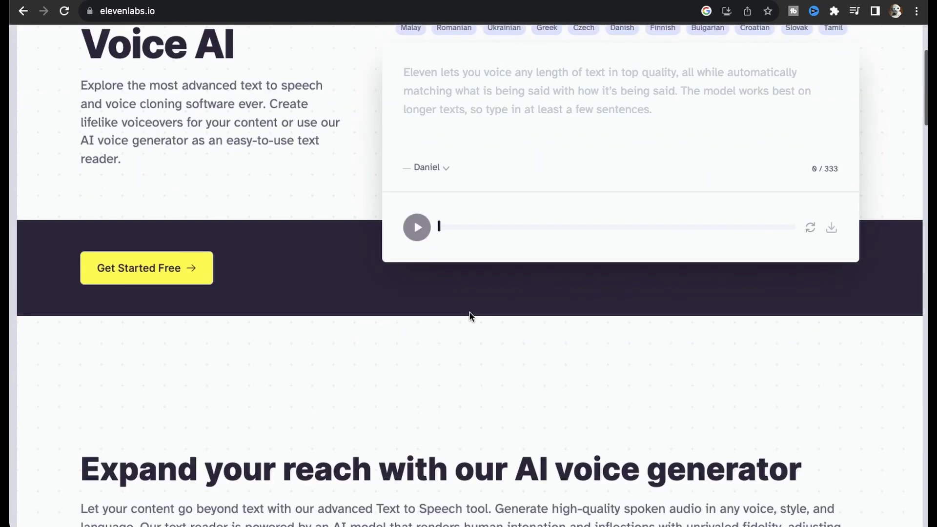
scroll(470, 317, down, 10)
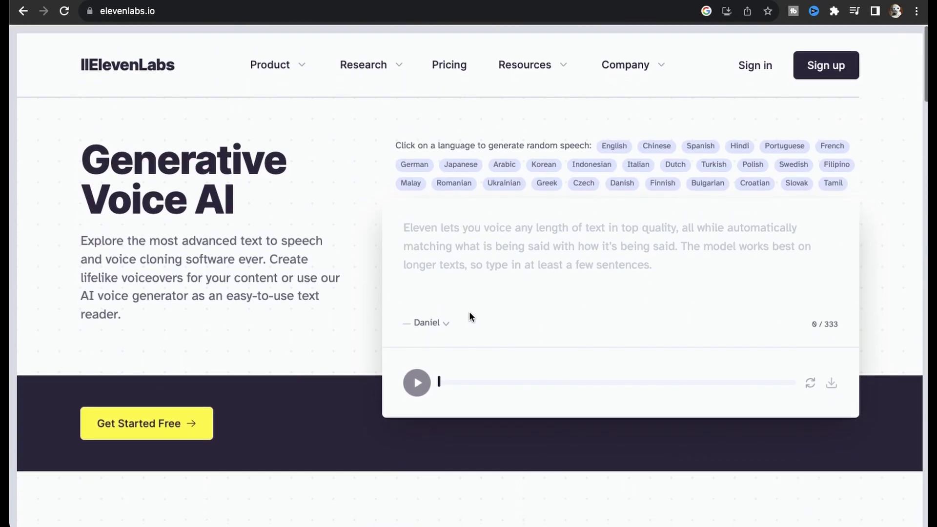
scroll(590, 417, down, 1)
scroll(591, 417, down, 3)
scroll(590, 417, up, 1)
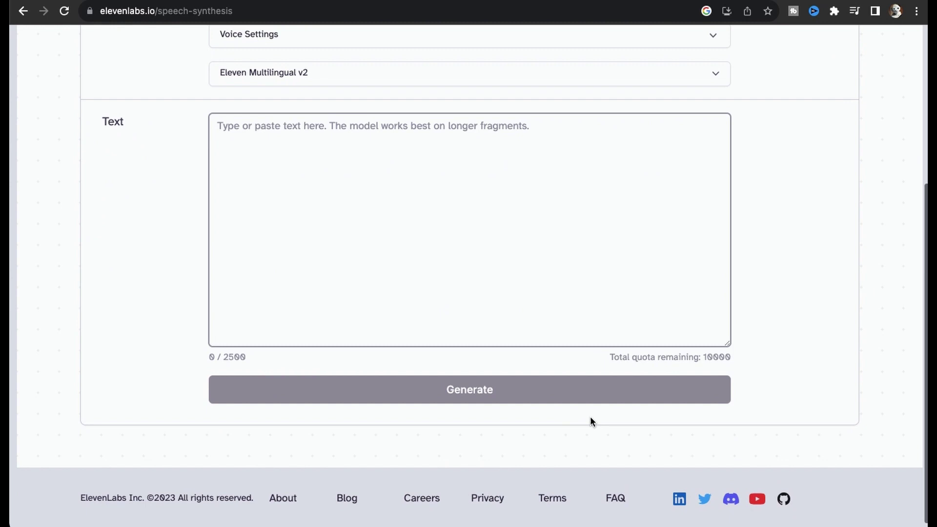
scroll(590, 417, up, 3)
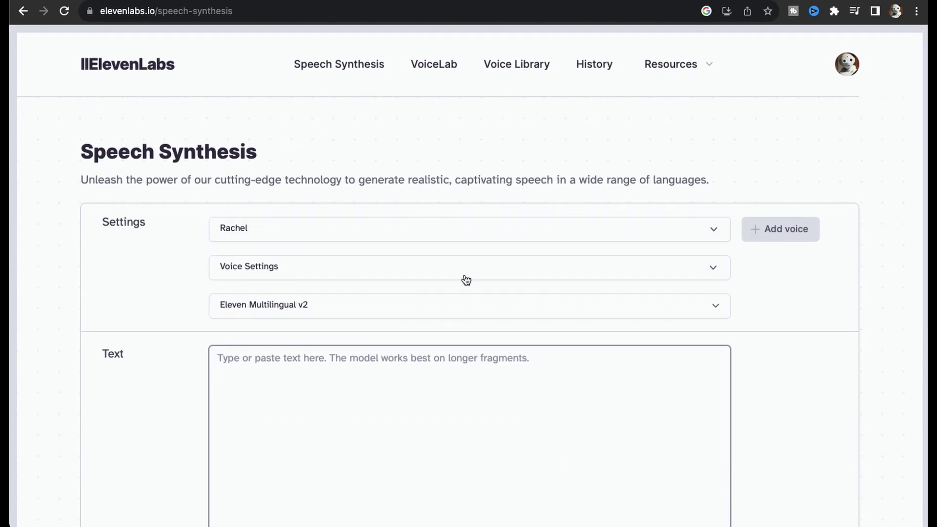
scroll(467, 278, down, 1)
scroll(467, 276, down, 3)
scroll(466, 276, up, 4)
scroll(397, 155, up, 5)
scroll(398, 154, up, 5)
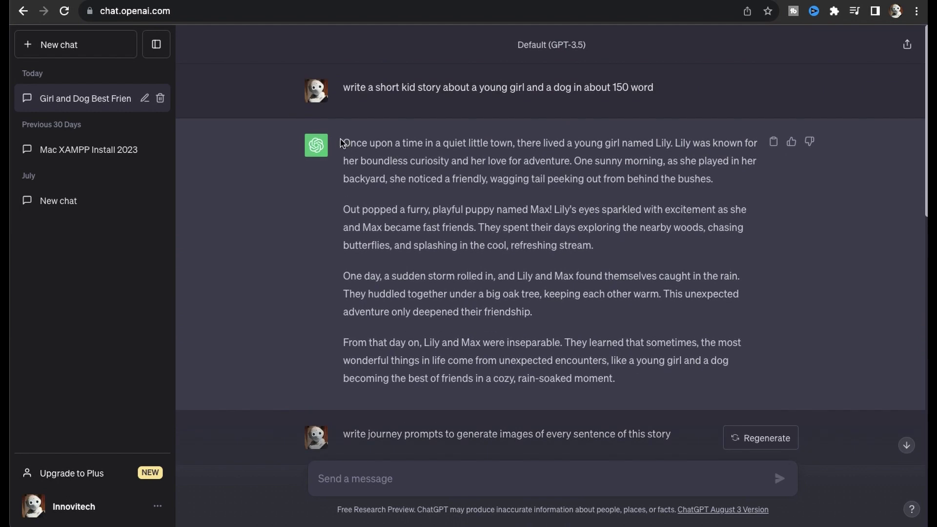
Paste the Lily and Max story into ElevenLabs and generate speech with the Rachel voice
mouse_move(344, 142)
mouse_down()
mouse_move(548, 286)
mouse_move(624, 375)
mouse_up()
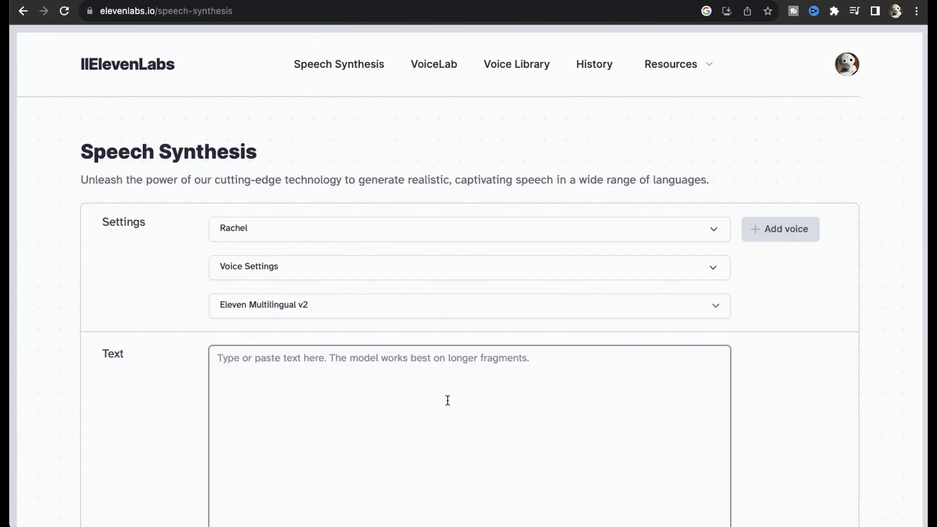
text(Once upon a time in a quiet little town, there lived a young girl named Lily. Lily was known for her boundless curiosity and her love for adventure. One sunny morning, as she played in her backyard, she noticed a friendly, wagging tail peeking out from behind the bushes.  Out popped a furry, playful puppy named Max! Lily's eyes sparkled with excitement as she and Max became fast friends. They spent their days exploring the nearby woods, chasing butterflies, and splashing in the cool, refreshing stream.  One day, a sudden storm rolled in, and Lily and Max found themselves caught in the rain. They huddled together under a big oak tree, keeping each other warm. This unexpected adventure only deepened their friendship.  From that day on, Lily and Max were inseparable. They learned that sometimes, the most wonderful things in life come from unexpected encounters, like a young girl and a dog becoming the best of friends in a cozy, rain-soaked moment.)
scroll(449, 403, down, 1)
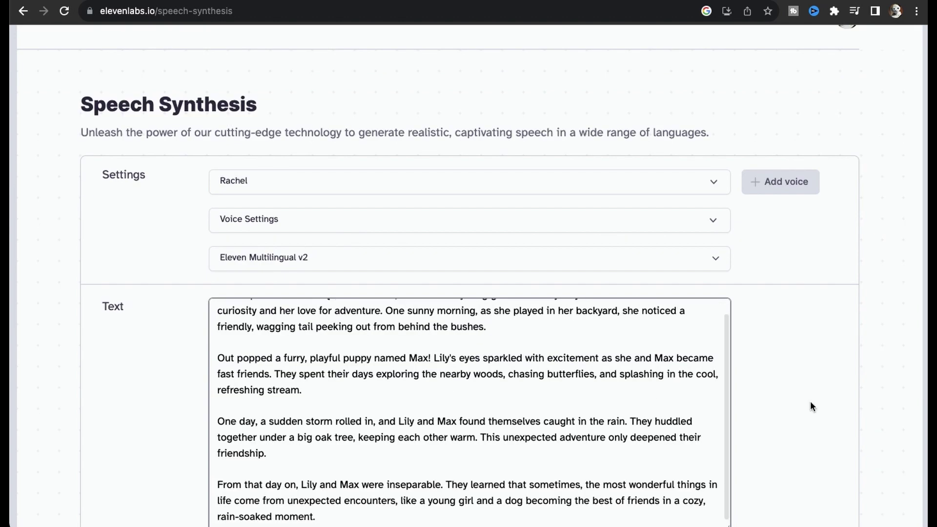
scroll(813, 403, down, 5)
scroll(813, 403, up, 5)
scroll(813, 403, down, 2)
scroll(814, 408, down, 2)
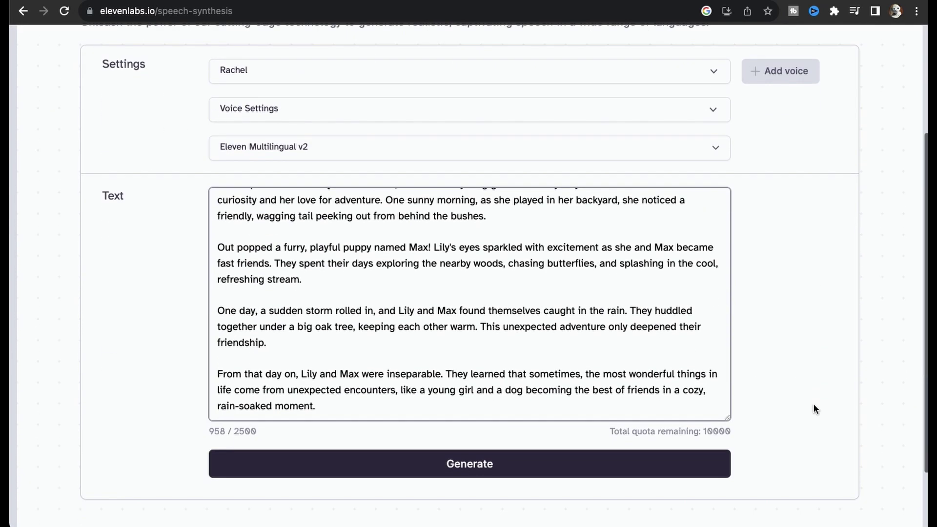
click(473, 464)
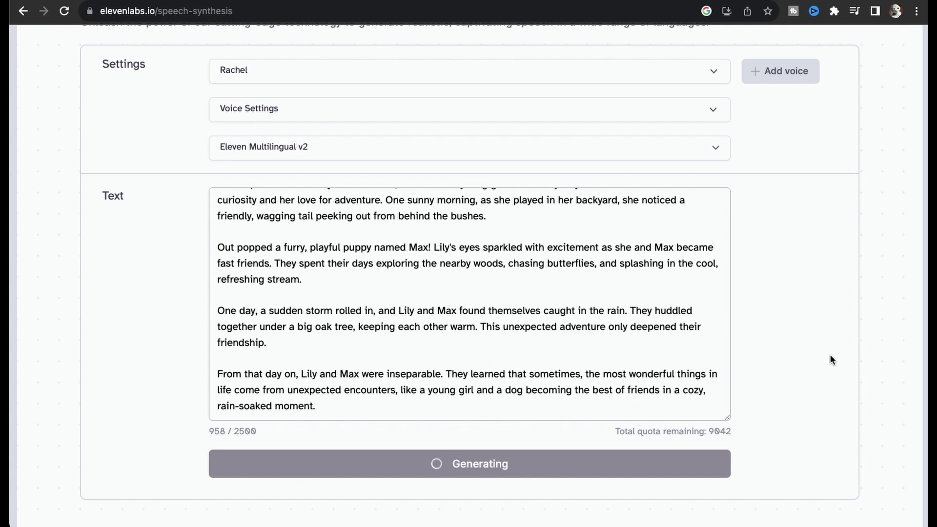
scroll(607, 322, up, 1)
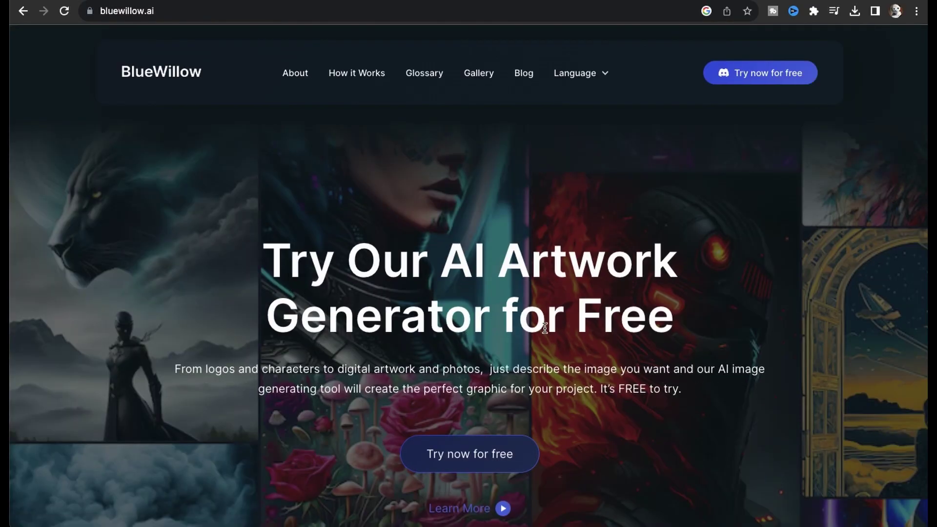
scroll(544, 328, down, 2)
scroll(545, 327, down, 4)
scroll(545, 329, down, 2)
scroll(545, 329, down, 3)
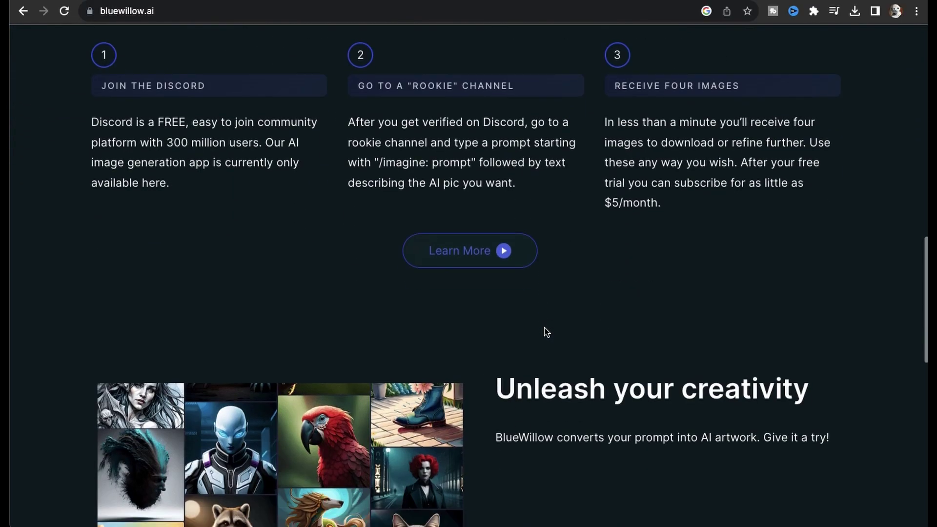
scroll(545, 330, down, 4)
scroll(545, 331, down, 4)
scroll(545, 329, down, 1)
scroll(545, 330, up, 2)
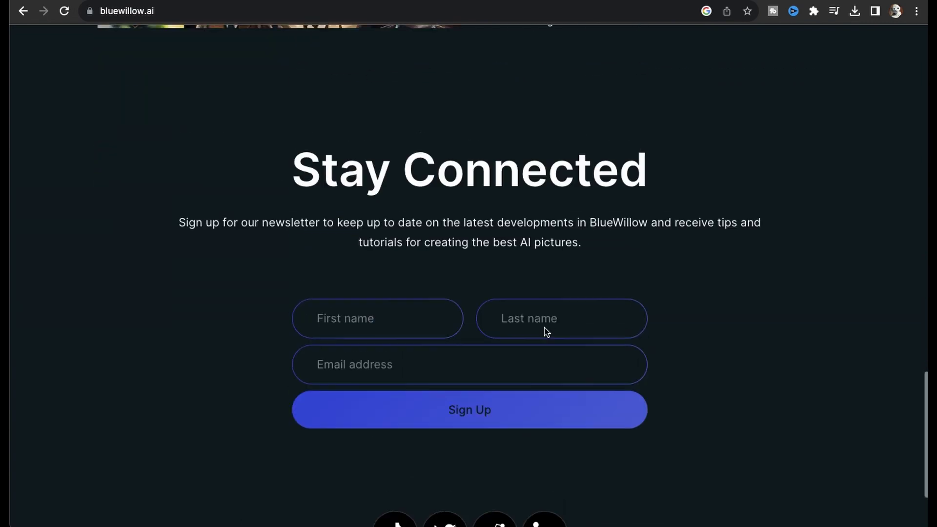
scroll(545, 331, up, 5)
scroll(545, 332, up, 5)
scroll(545, 330, up, 3)
scroll(544, 329, up, 2)
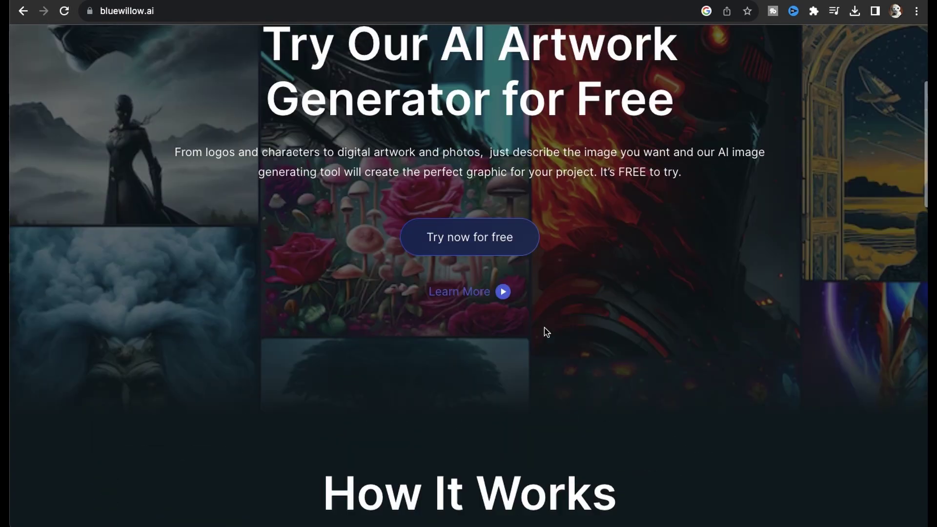
scroll(544, 332, up, 3)
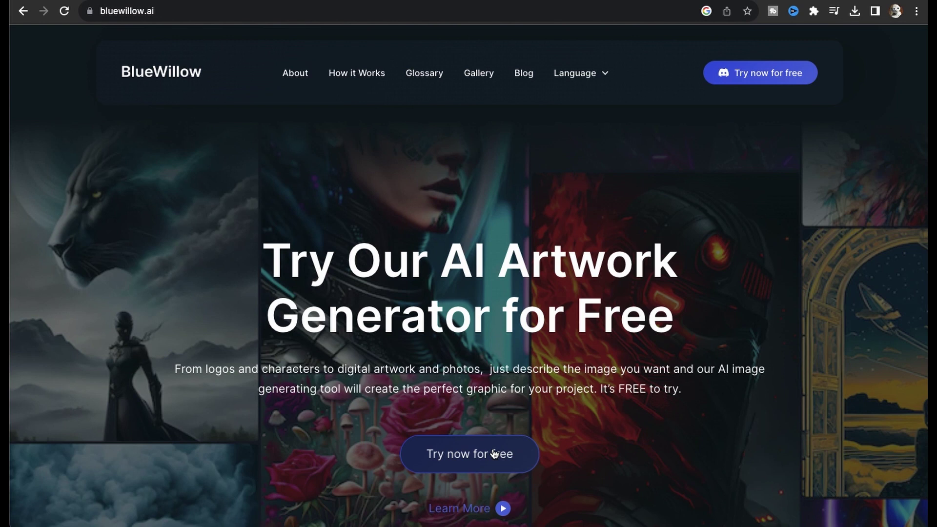
Start BlueWillow's free trial with the homepage's 'Try now for free' button
click(483, 459)
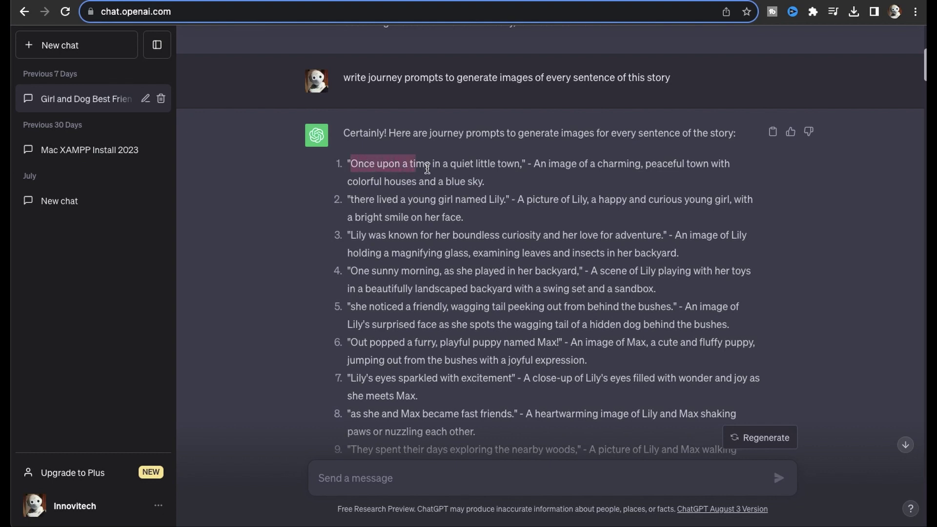
Send the Lily sentence prompt to /imagine in rookie-9 with --ar 16:9
drag(427, 168, 454, 176)
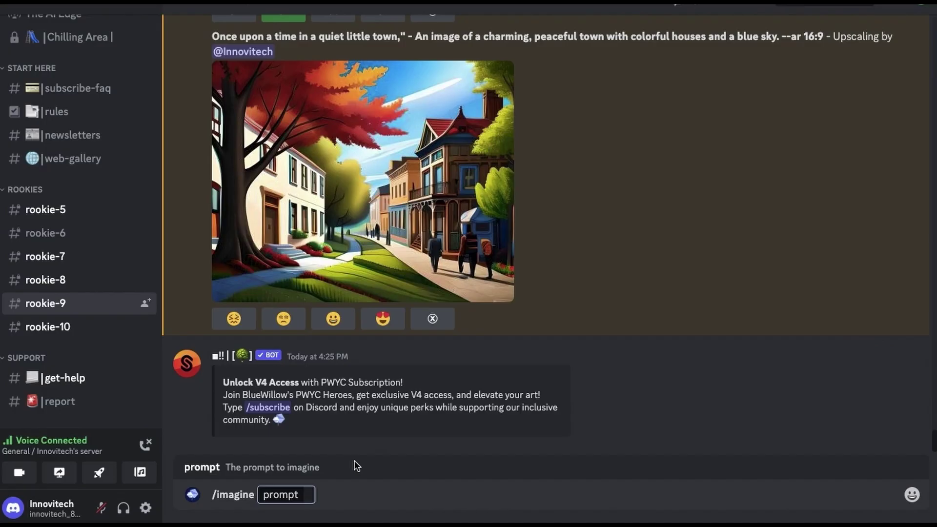
text(there lived a young girl named Lily." - A picture of Lily, a happy and curious young girl, with a bright smile on her face.)
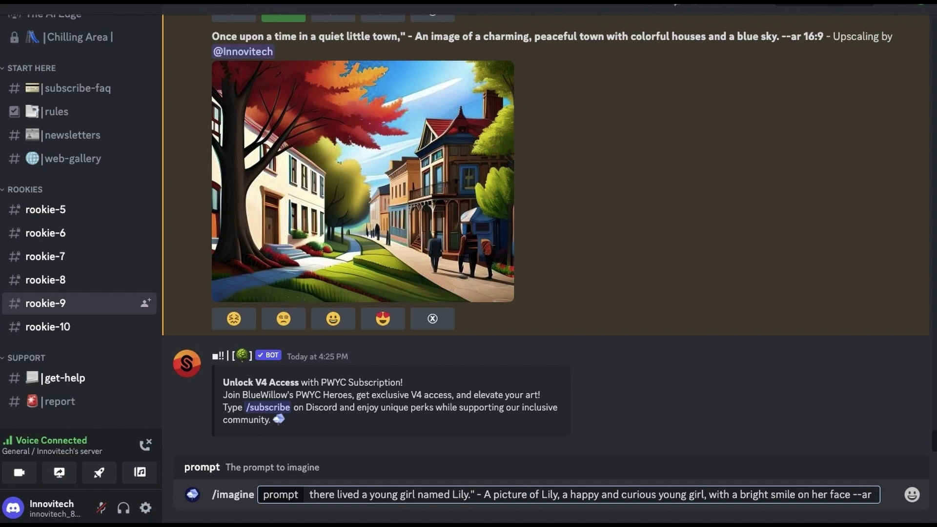
text(16:9)
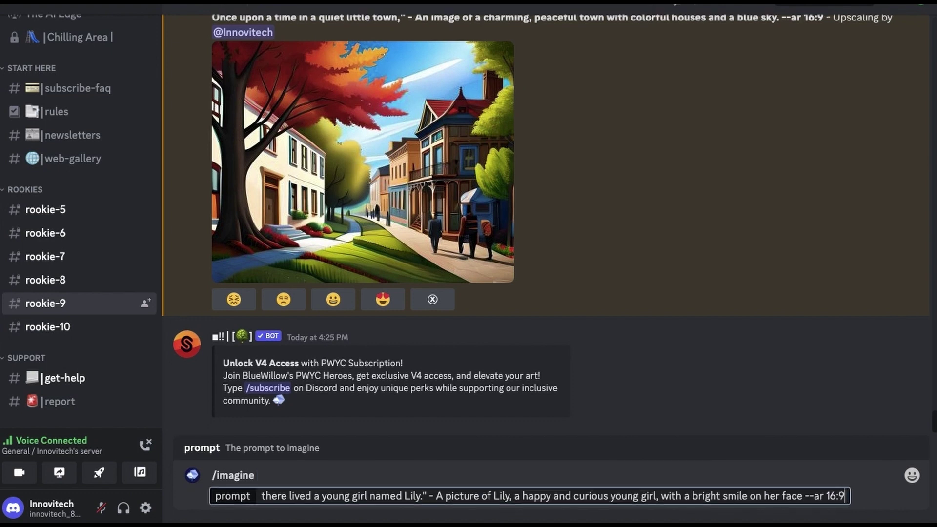
key(Return)
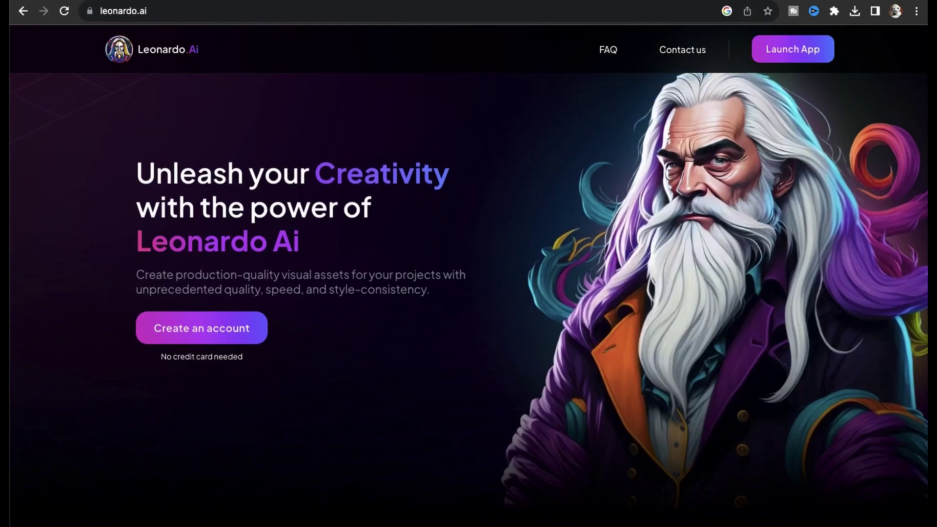
scroll(621, 314, down, 1)
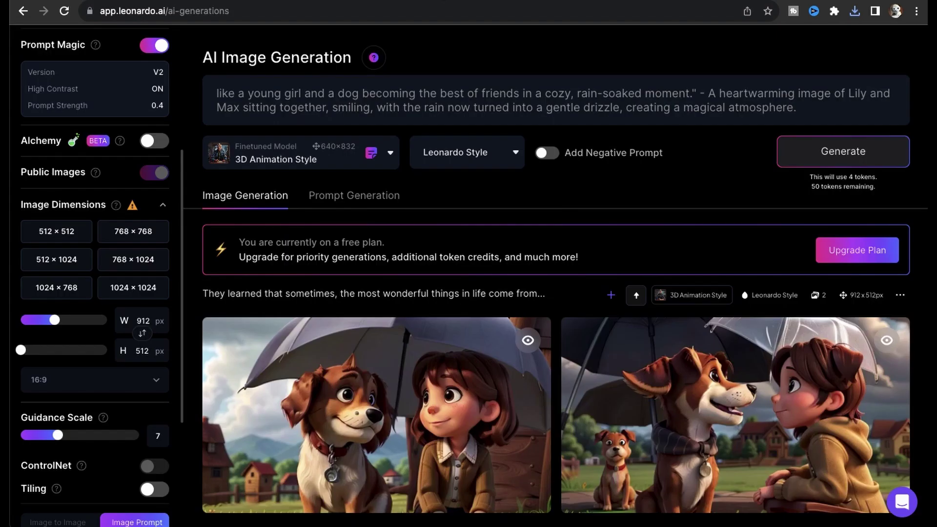
Generate 3D Animation Style images from the Lily-and-Max-in-the-rain prompt
triple_click(388, 99)
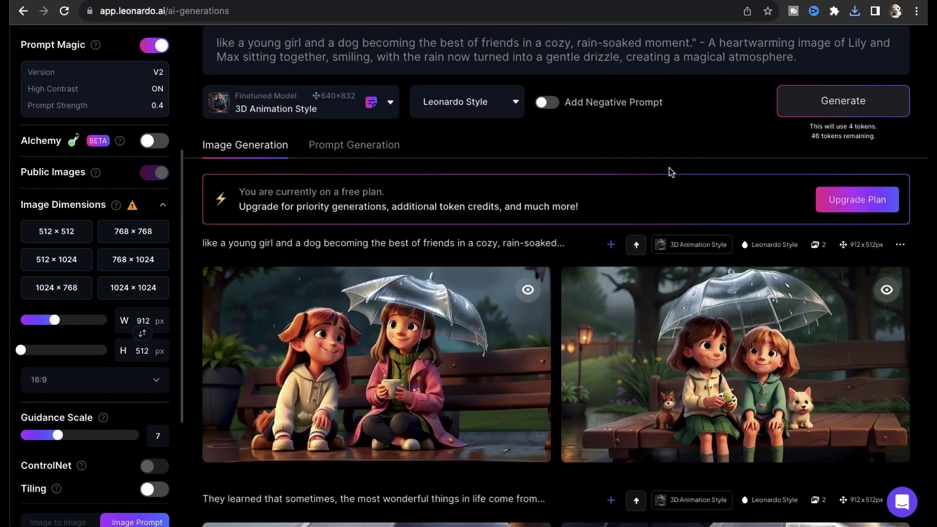
scroll(669, 174, down, 2)
scroll(670, 174, down, 2)
scroll(669, 173, down, 2)
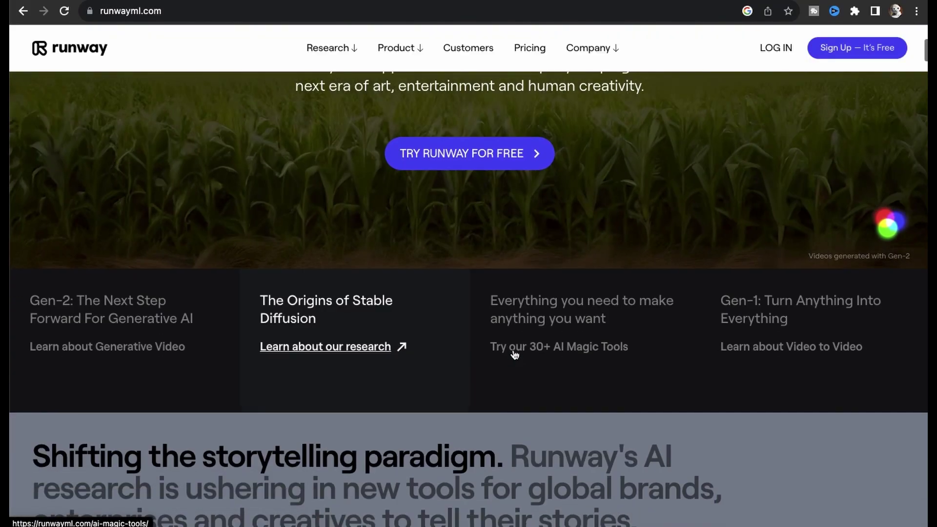
scroll(576, 374, down, 1)
scroll(577, 384, down, 4)
scroll(577, 384, down, 5)
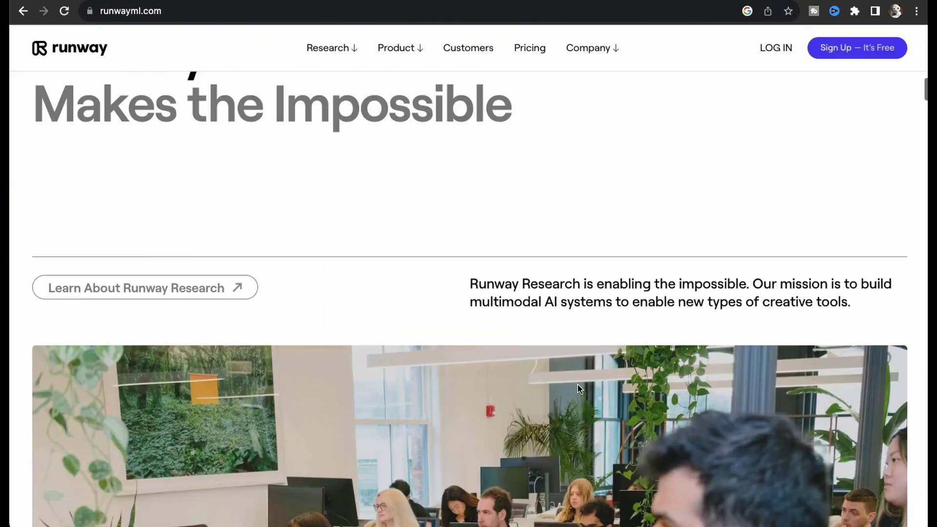
scroll(578, 384, down, 4)
scroll(578, 385, up, 10)
scroll(577, 384, up, 10)
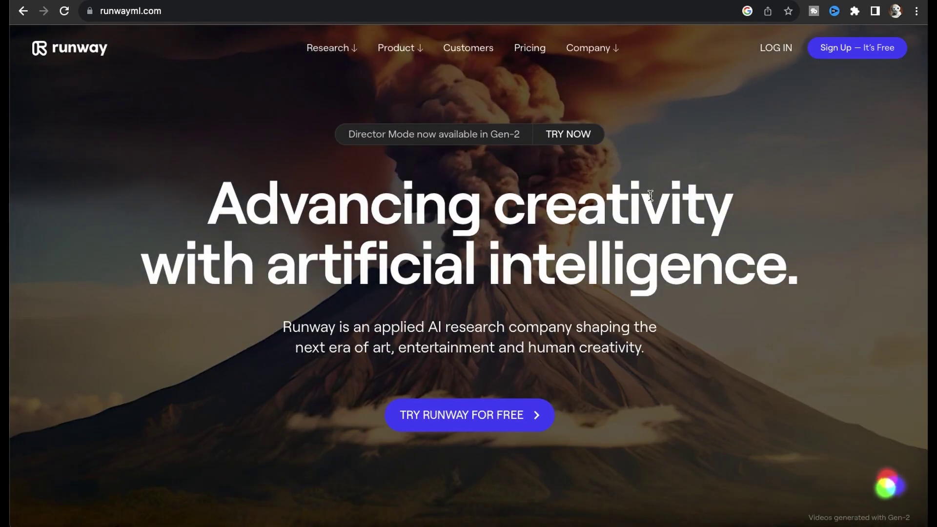
scroll(577, 388, down, 3)
scroll(615, 147, down, 2)
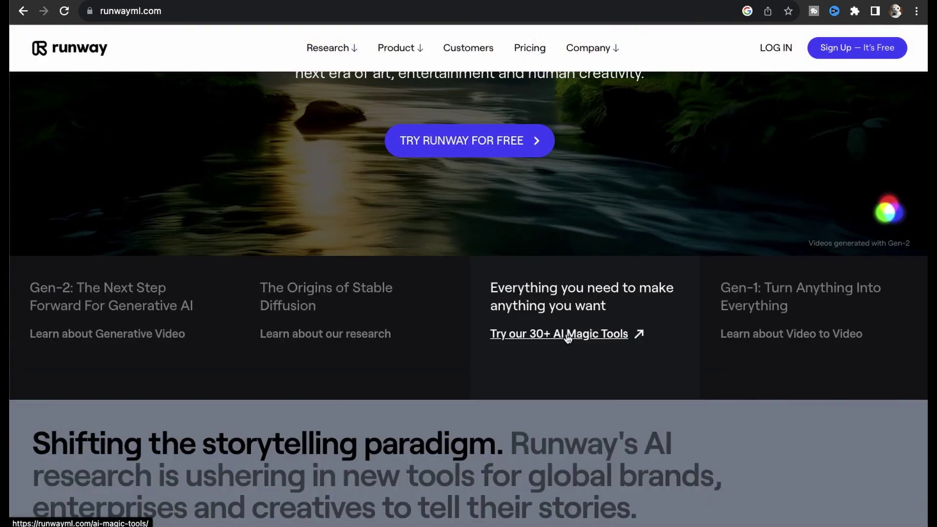
Open Runway's Text/Image to Video tool in IMAGE + DESCRIPTION mode
click(491, 317)
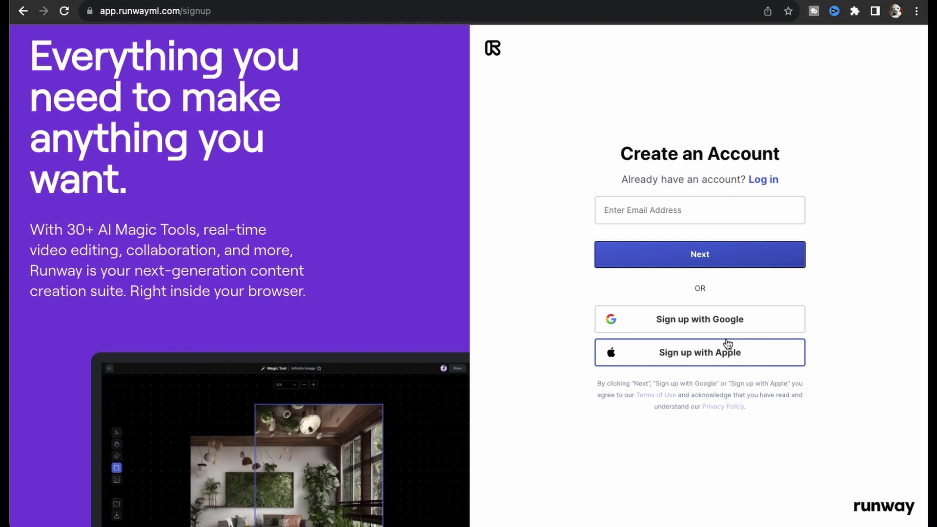
scroll(590, 419, down, 2)
scroll(590, 419, down, 3)
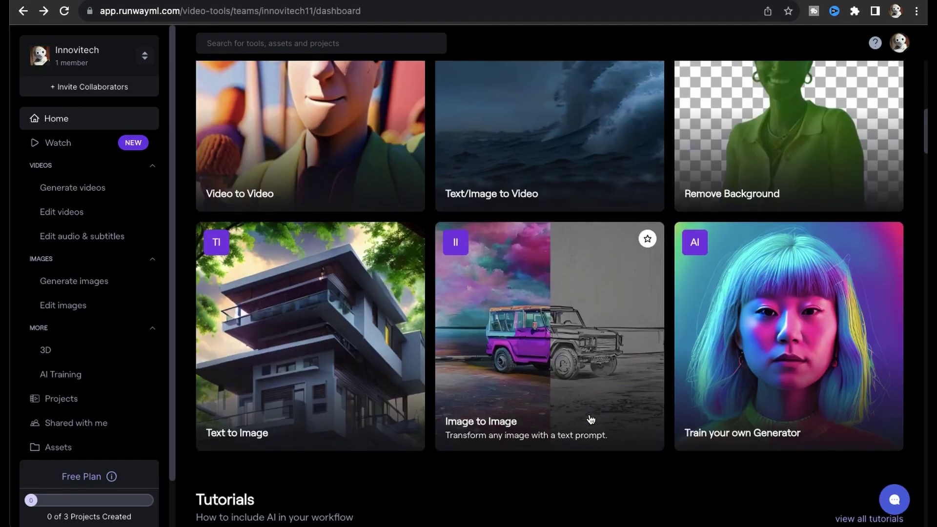
scroll(578, 366, up, 2)
click(550, 228)
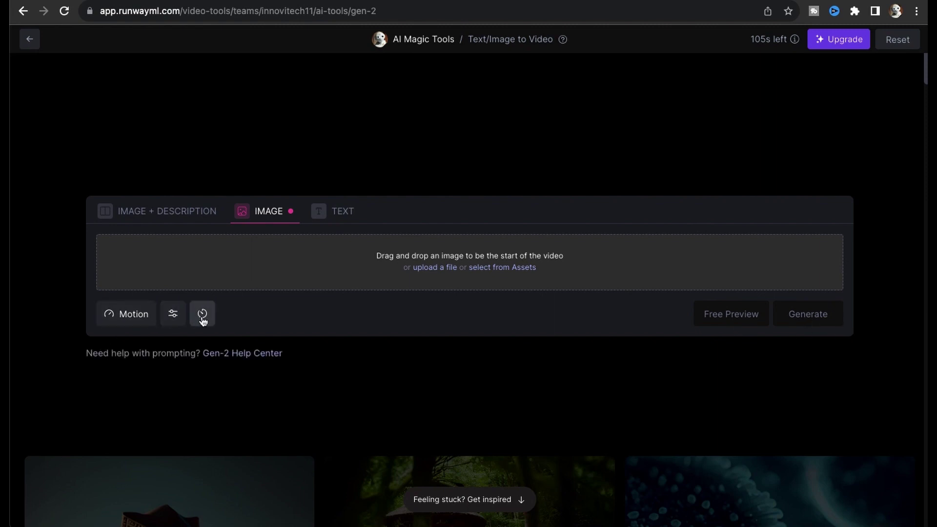
click(184, 213)
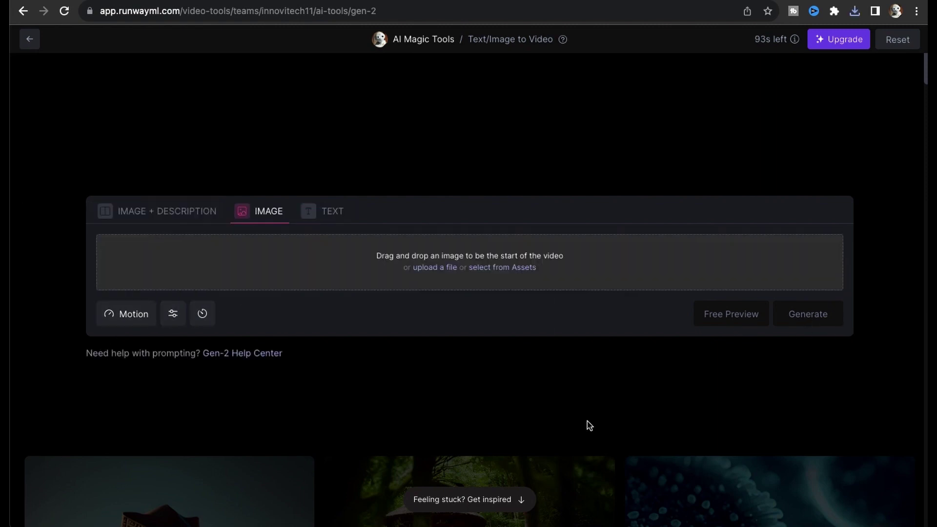
click(176, 218)
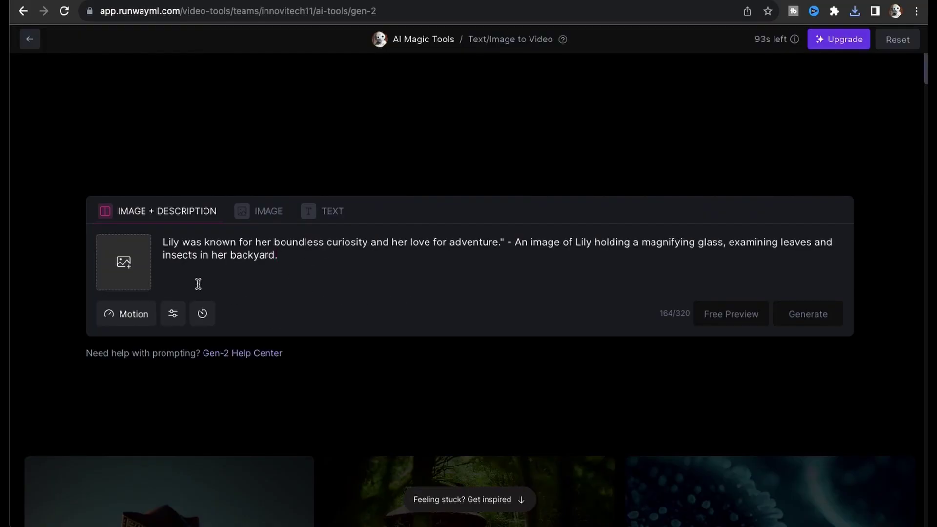
Upload the Lily magnifying-glass image and generate the 4-second Gen-2 video
click(124, 264)
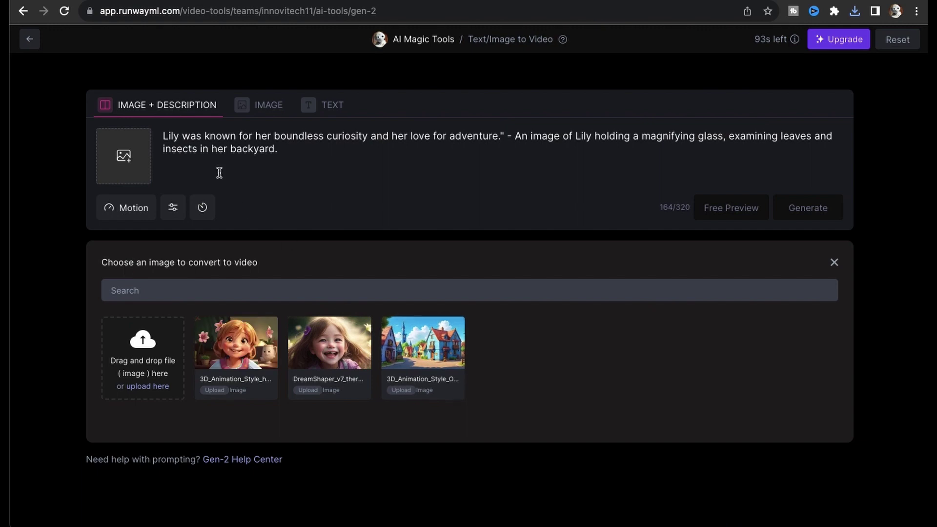
click(135, 353)
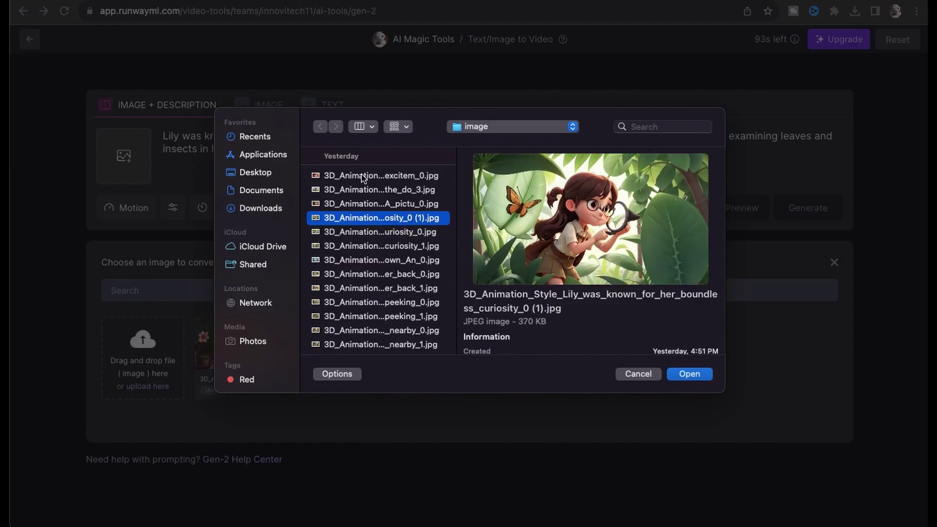
click(689, 375)
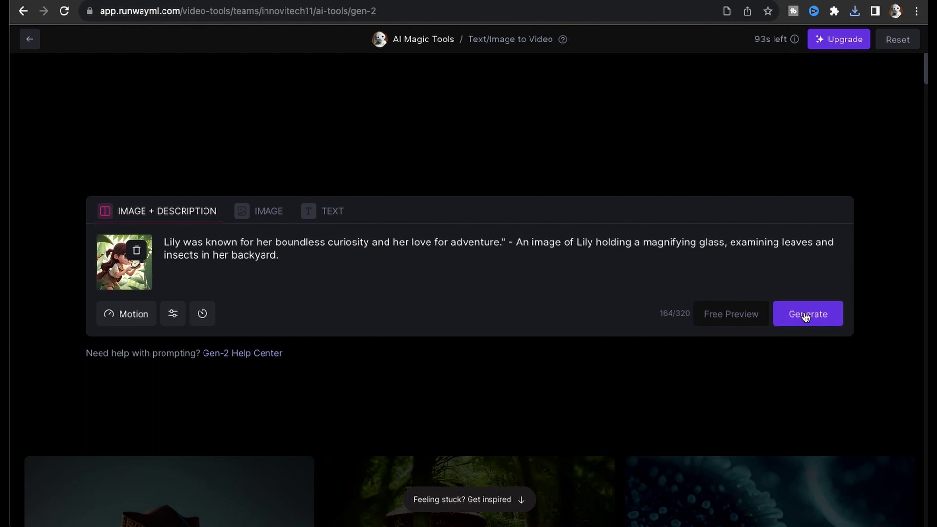
click(806, 317)
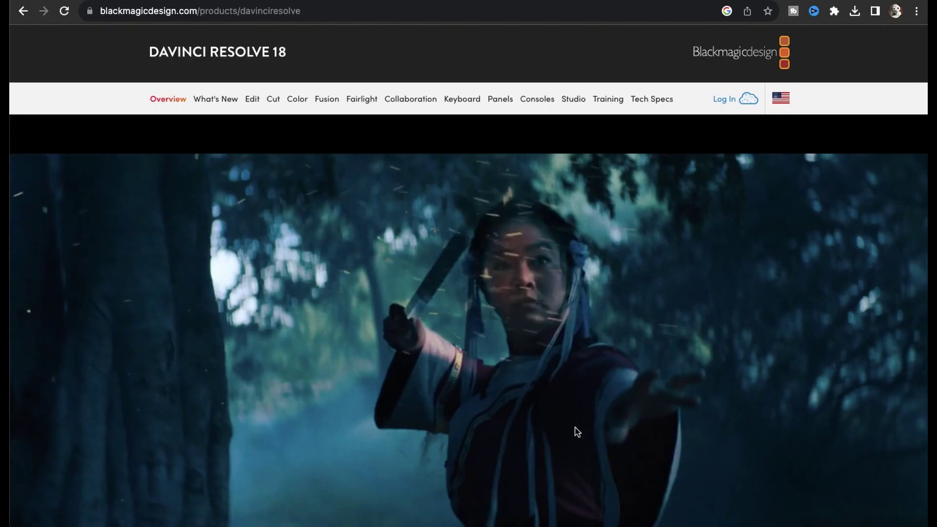
scroll(575, 432, down, 3)
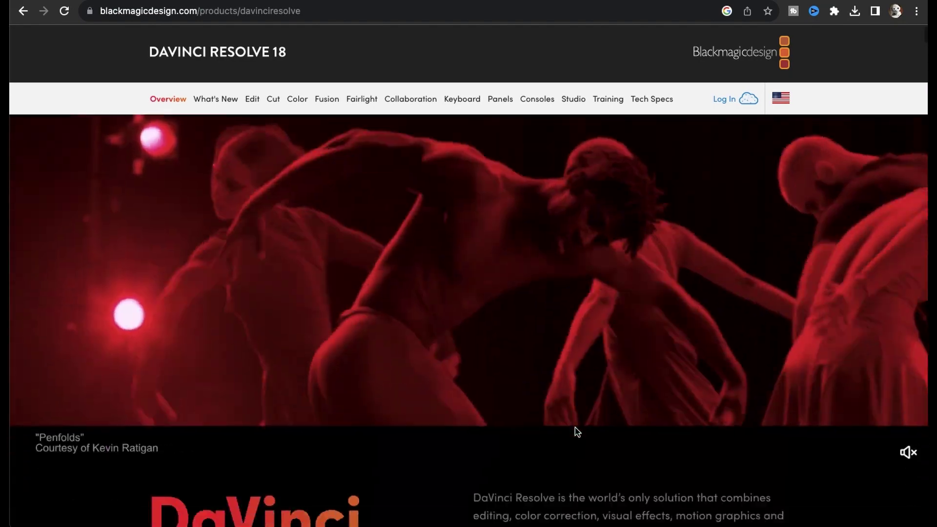
scroll(575, 431, down, 5)
scroll(576, 432, down, 10)
scroll(575, 431, down, 10)
scroll(575, 432, up, 10)
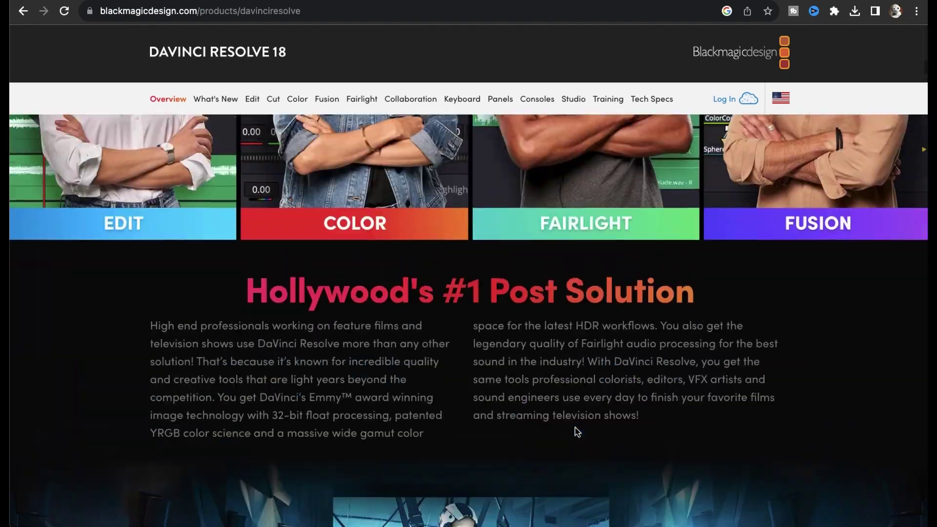
scroll(576, 432, up, 10)
scroll(575, 433, up, 10)
scroll(576, 432, up, 5)
scroll(575, 432, down, 2)
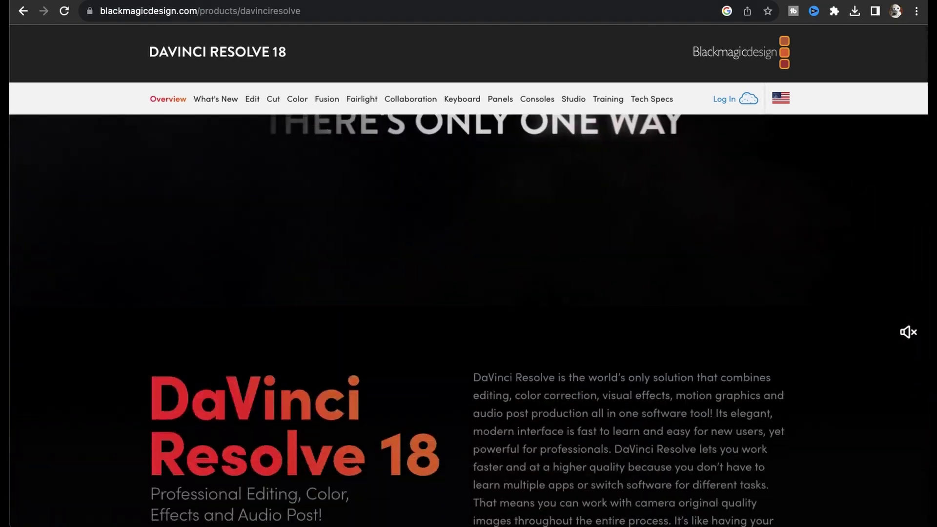
scroll(574, 432, down, 10)
scroll(574, 433, down, 10)
scroll(575, 427, up, 10)
scroll(574, 427, up, 10)
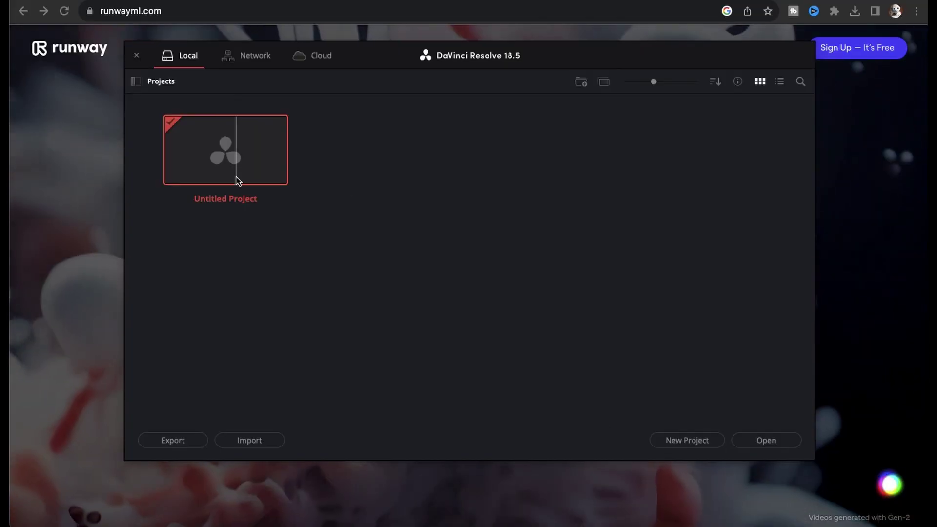
Open the untitled project and place the Gen-2 town clip on a new timeline
double_click(236, 178)
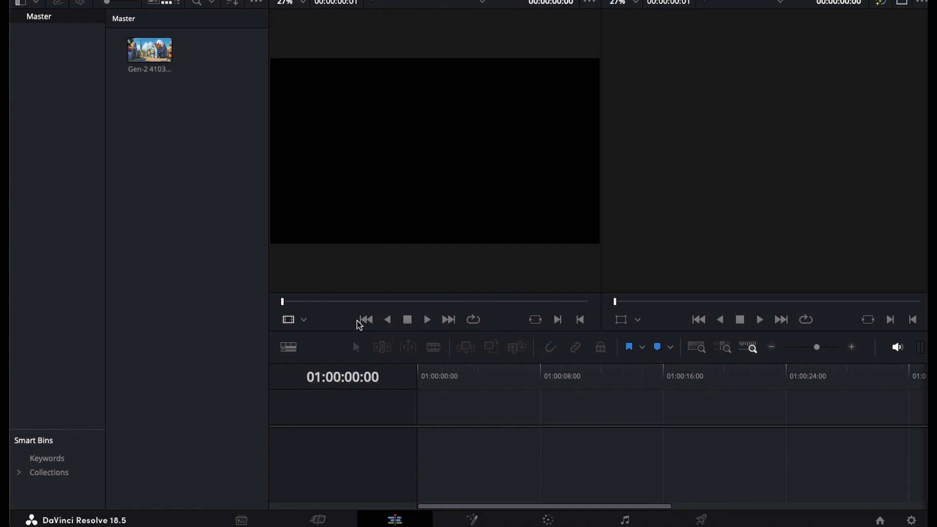
click(149, 57)
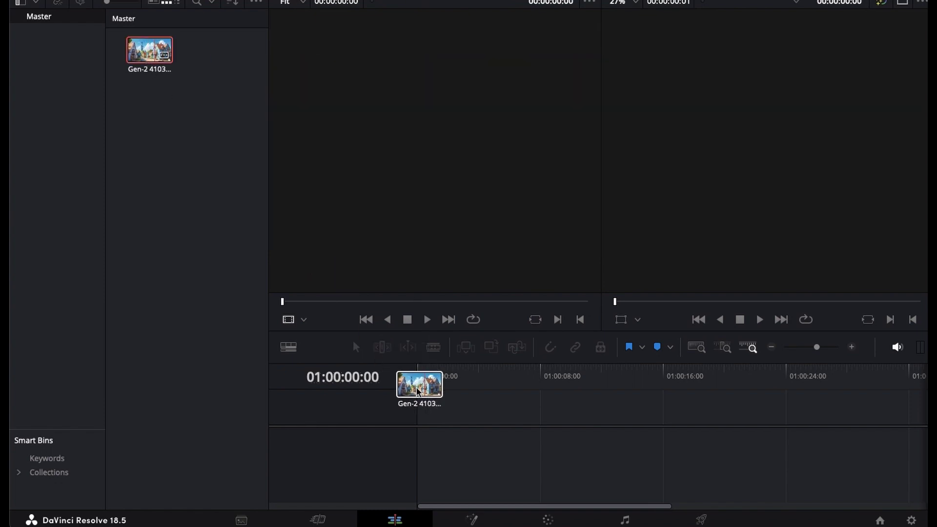
drag(149, 58, 436, 439)
right_click(125, 130)
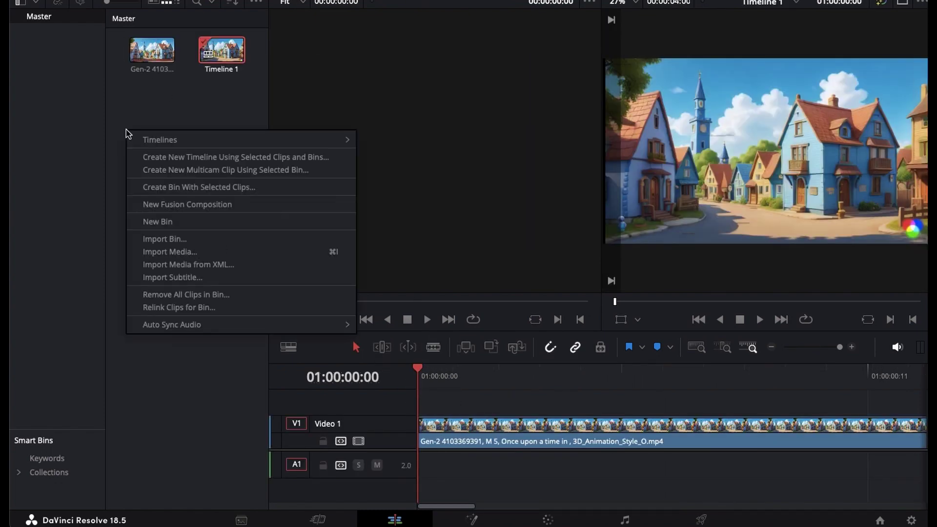
click(194, 338)
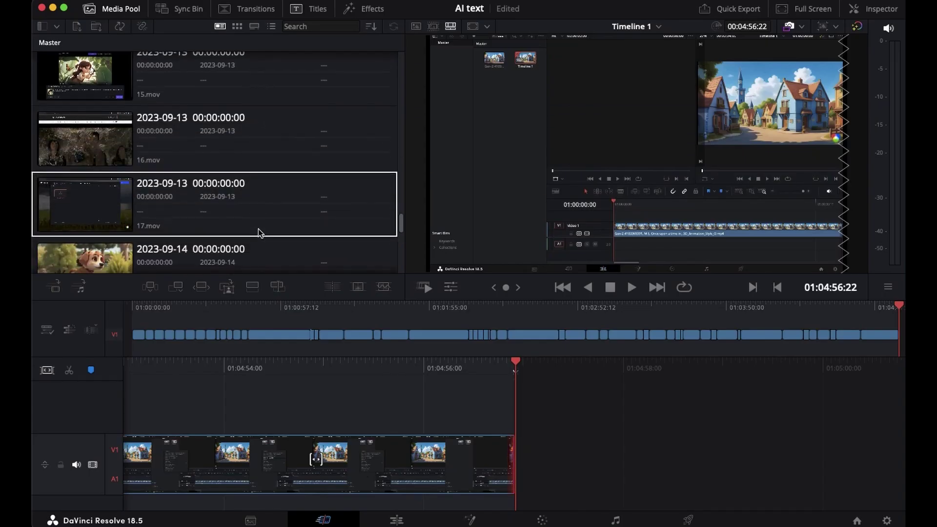
scroll(258, 233, down, 5)
scroll(257, 233, down, 5)
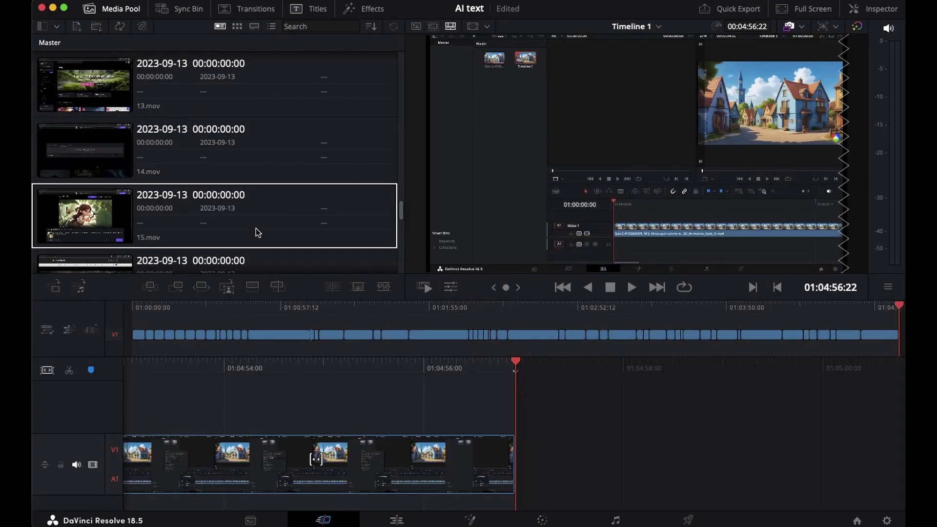
click(247, 11)
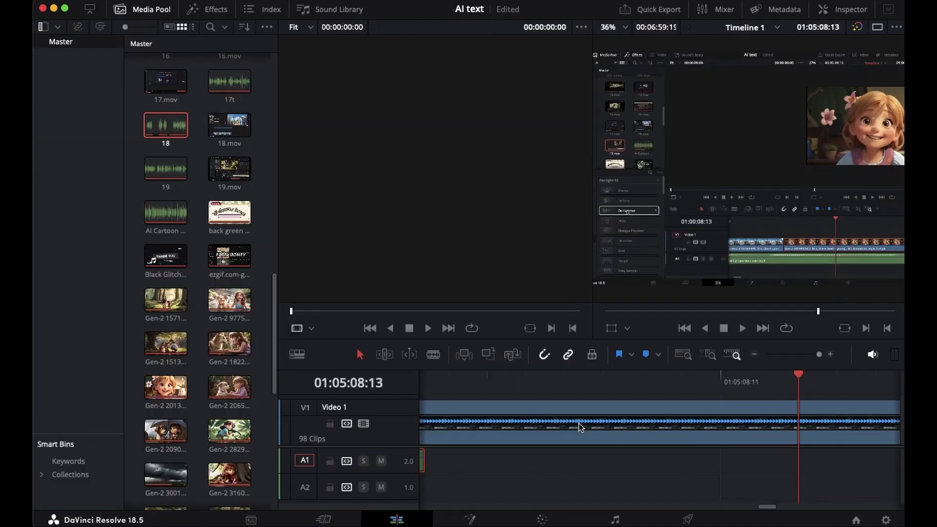
Import the first ElevenLabs mp3 from Downloads and place it on track A1
right_click(262, 200)
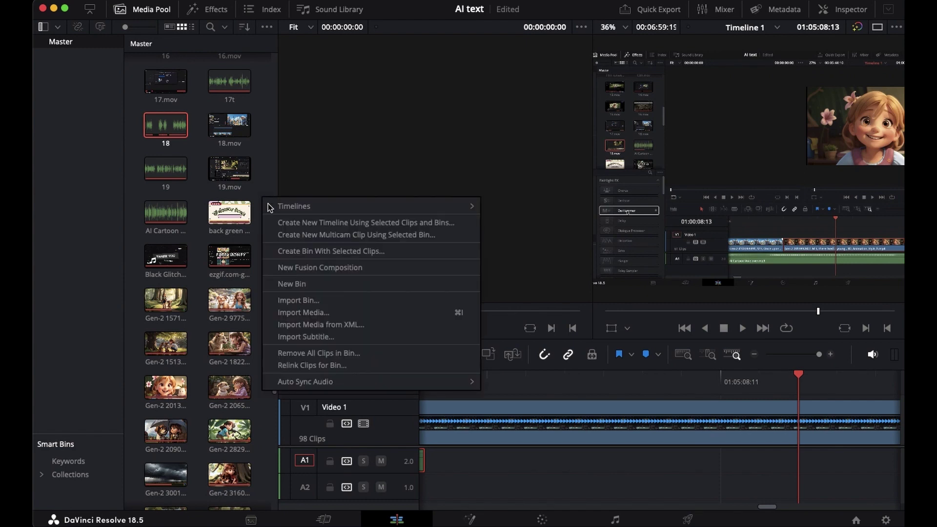
click(317, 313)
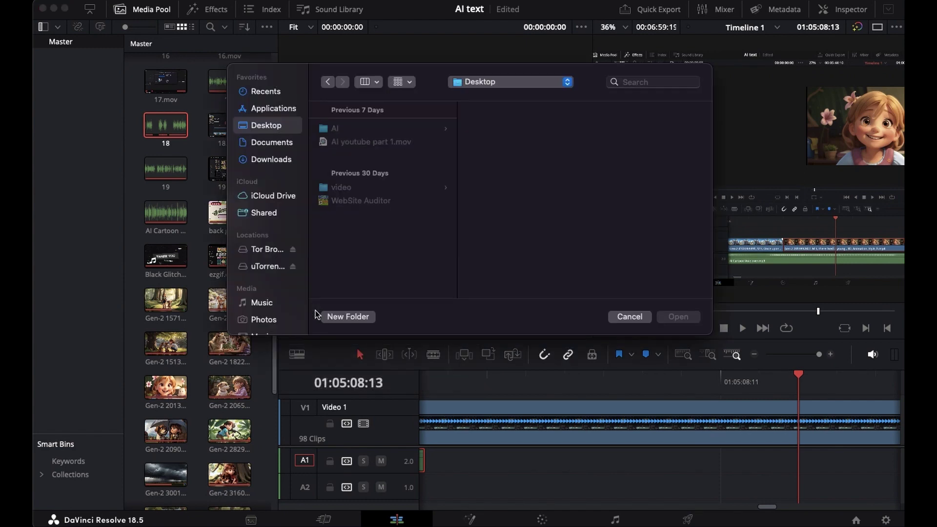
click(282, 164)
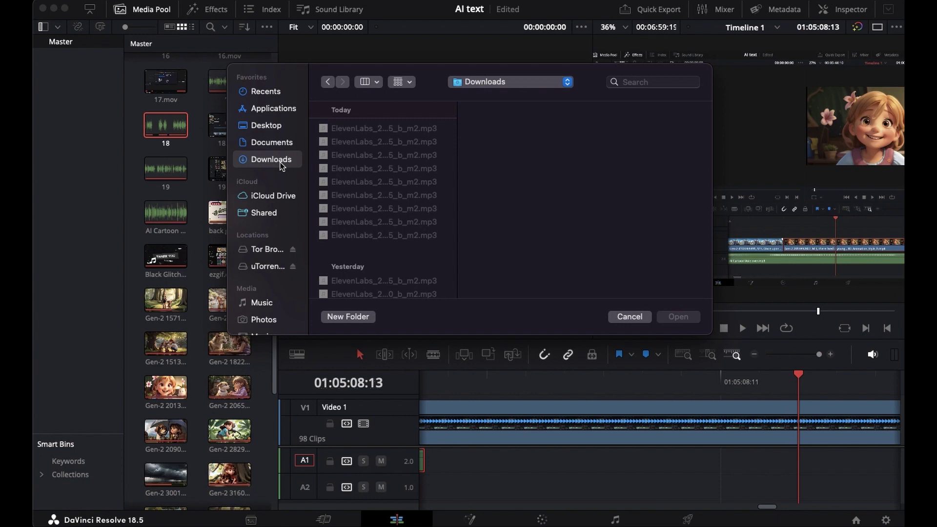
click(393, 129)
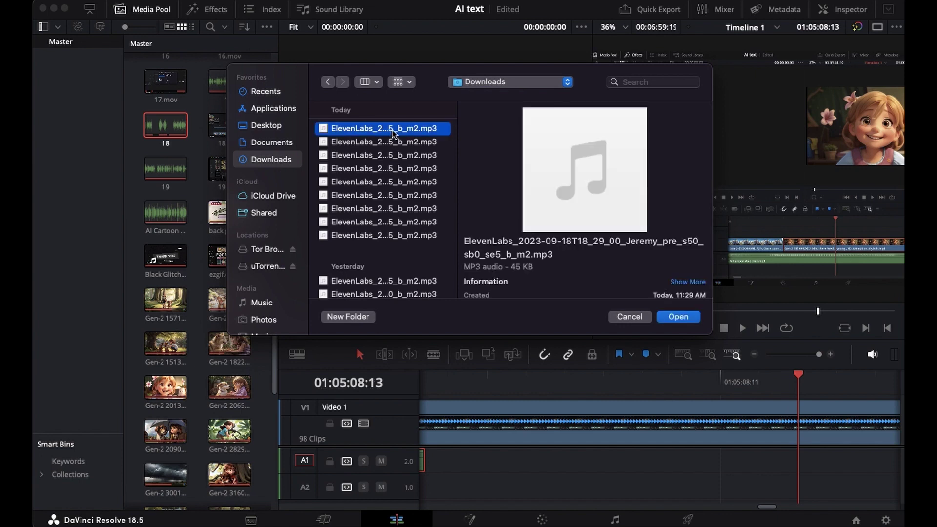
click(677, 316)
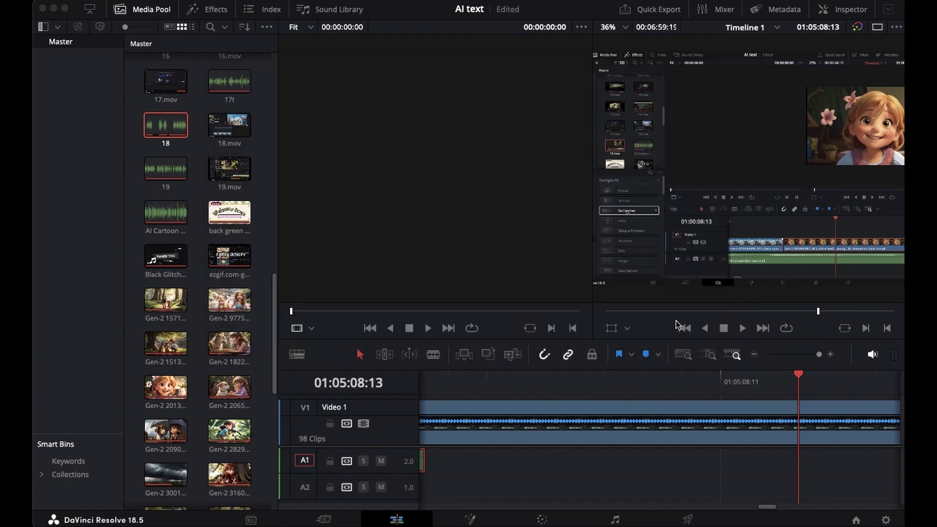
drag(229, 337, 459, 462)
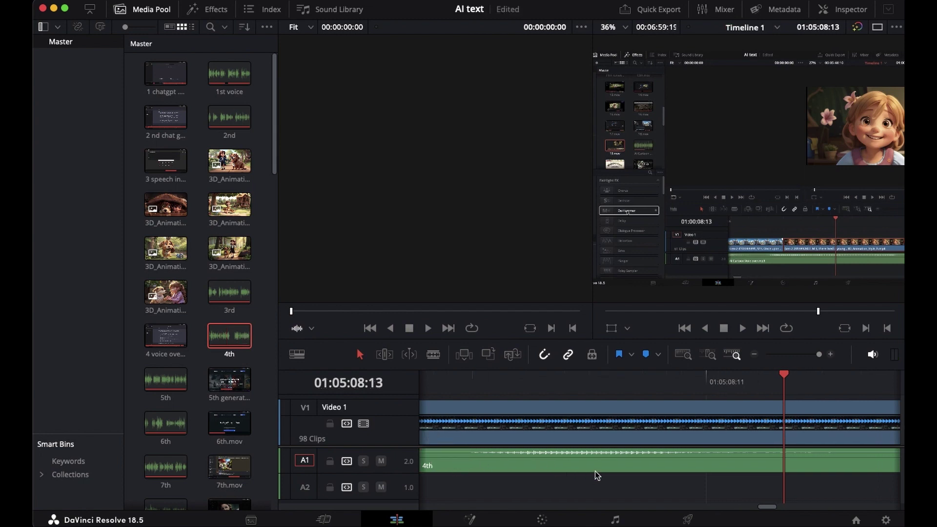
scroll(596, 470, right, 5)
scroll(595, 471, right, 5)
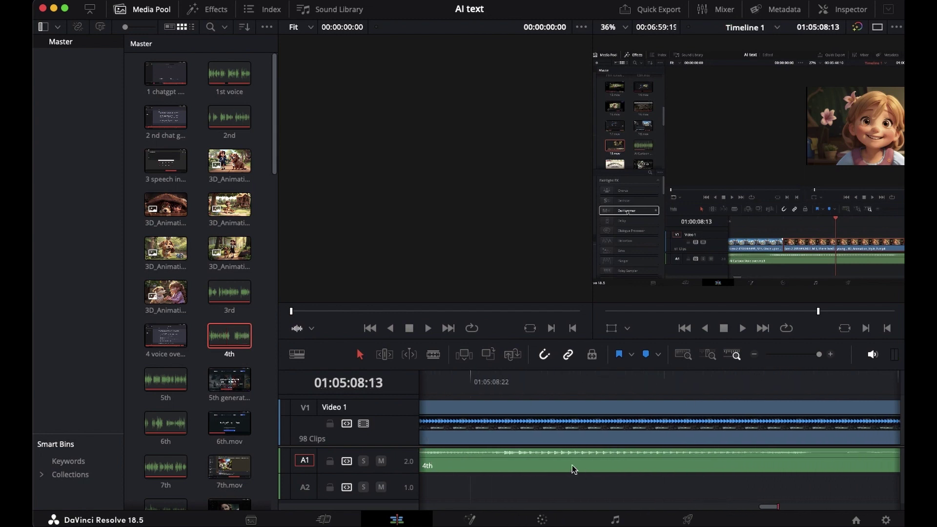
click(571, 465)
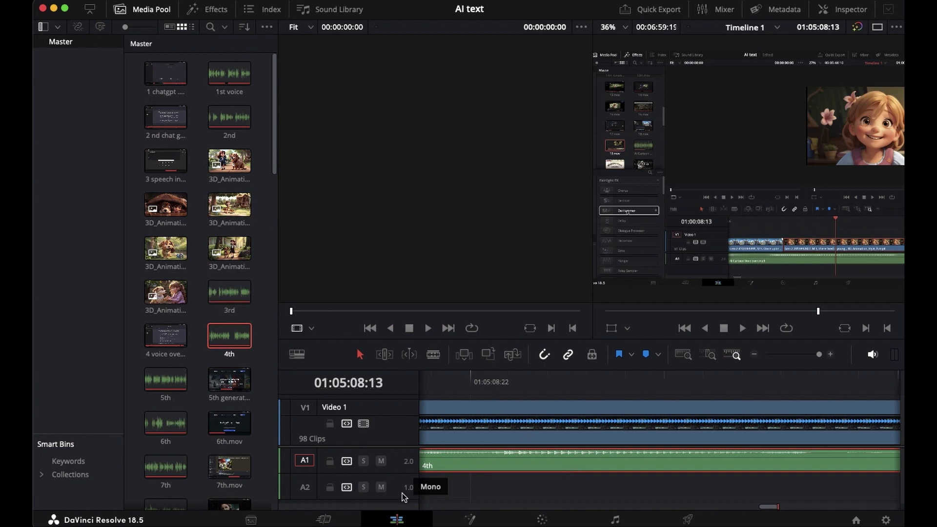
scroll(477, 464, up, 2)
scroll(476, 465, up, 3)
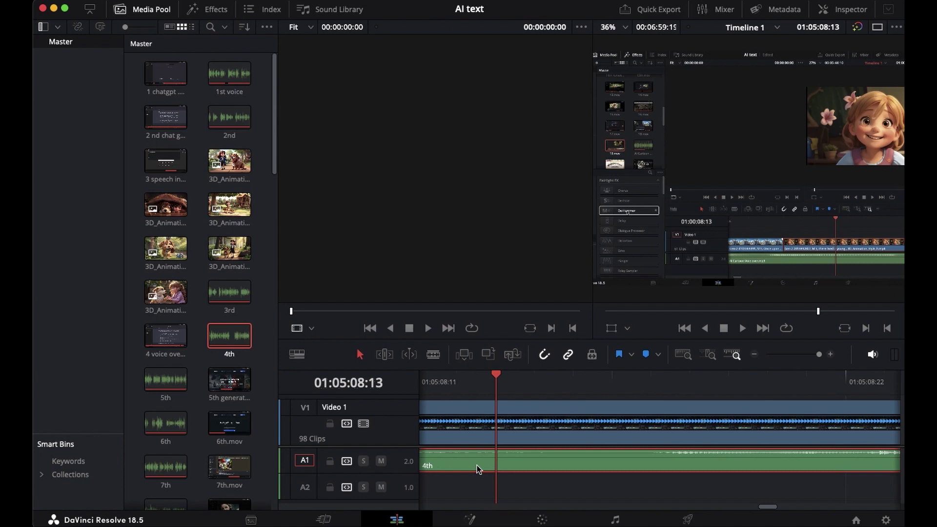
Browse the Effects library to the Titles list and choose the Left Lower Third template
click(329, 14)
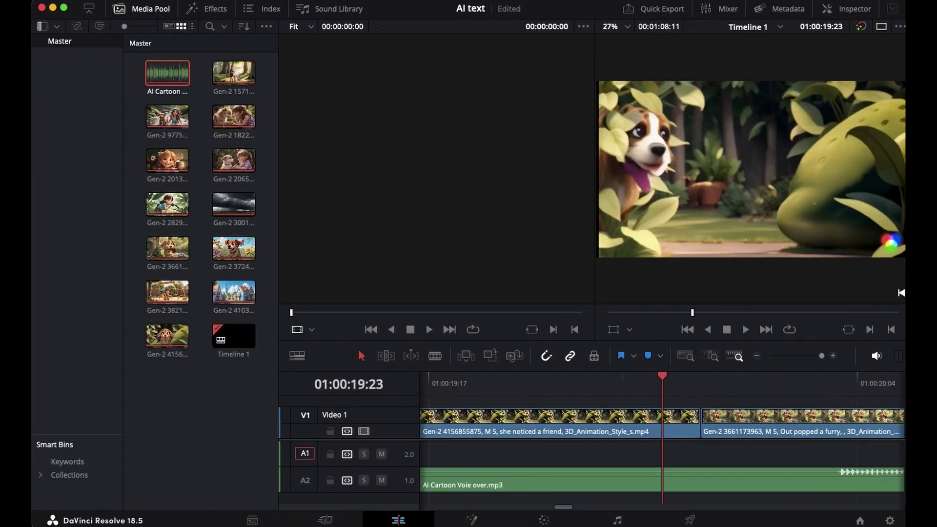
click(210, 9)
click(197, 313)
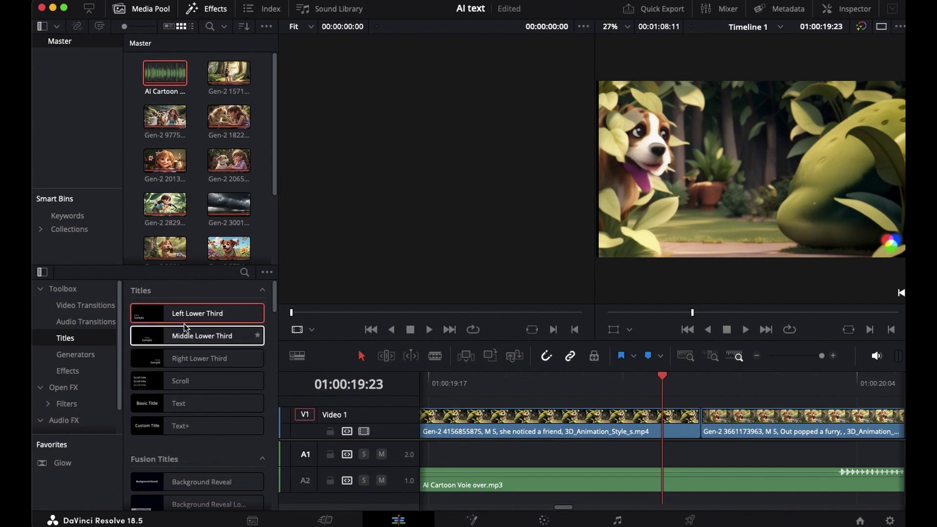
Add a Left Lower Third title and change its lines to 'A pupp' and 'Hello World'
drag(241, 310, 550, 377)
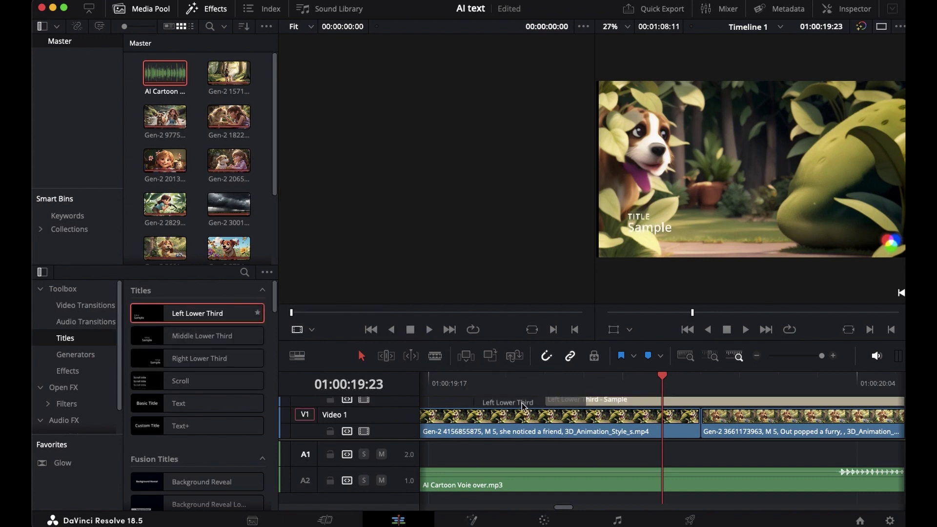
click(852, 11)
click(711, 137)
text(dsfd)
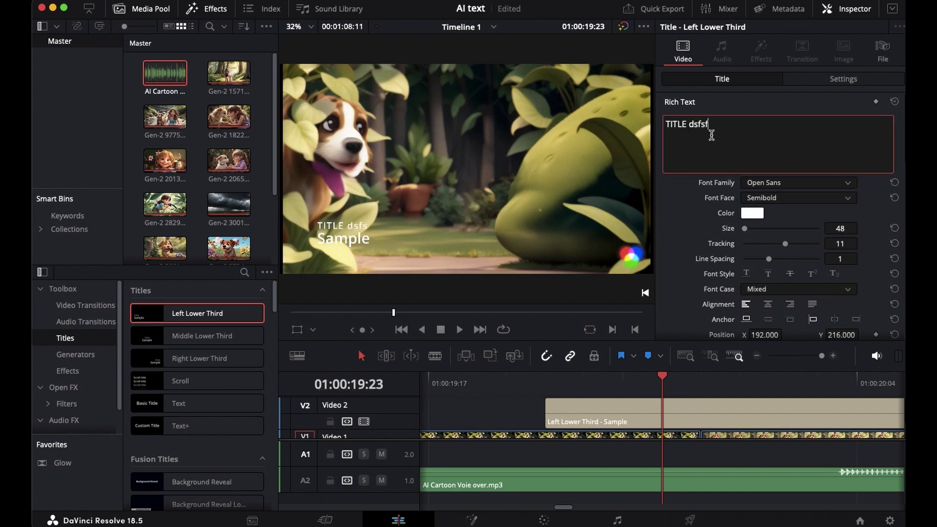
key(BackSpace)
key(BackSpace)
text(A pupp)
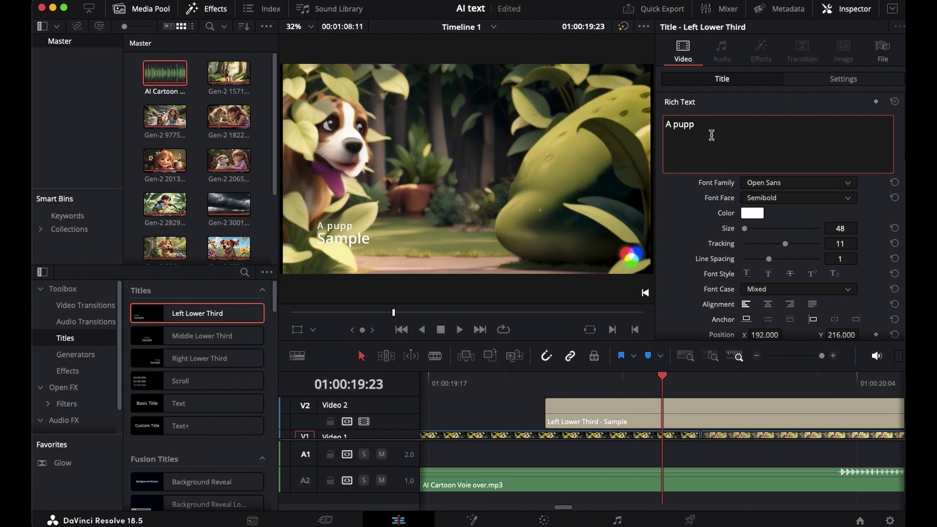
click(347, 232)
double_click(707, 268)
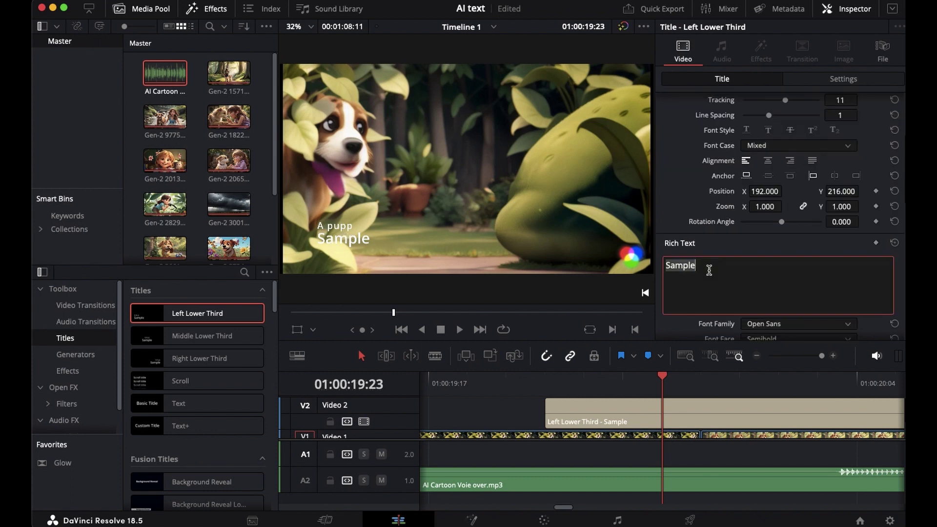
text(Hello World)
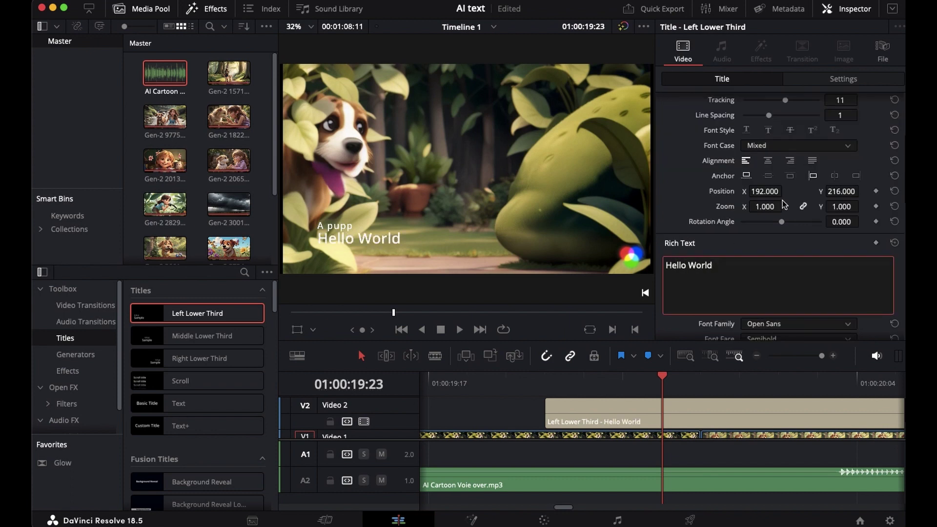
scroll(788, 185, up, 2)
scroll(788, 186, up, 1)
Color the title's top line red and make the title text larger
click(752, 142)
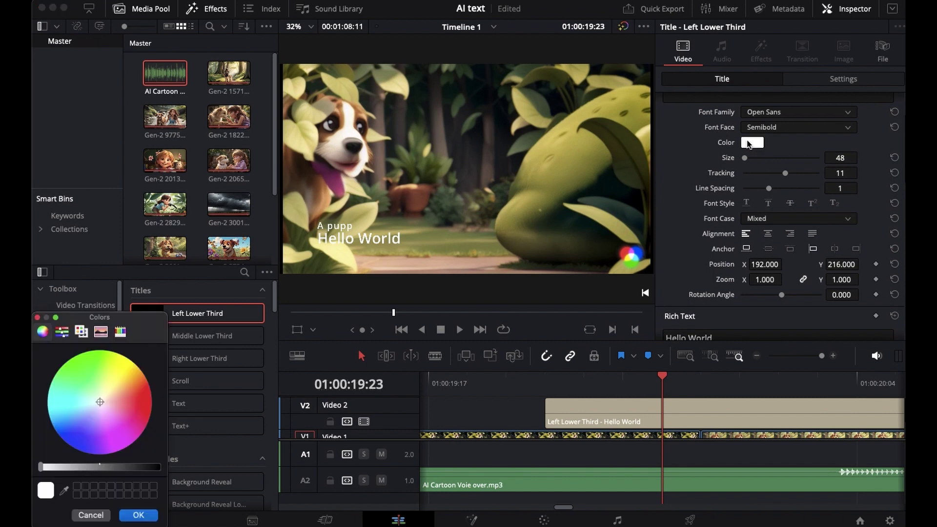
click(148, 421)
drag(158, 466, 110, 466)
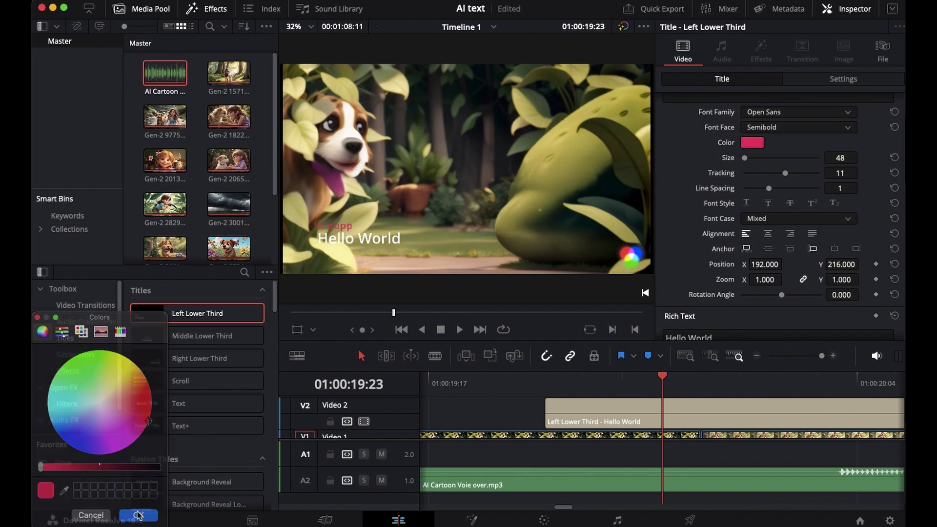
click(138, 514)
click(787, 111)
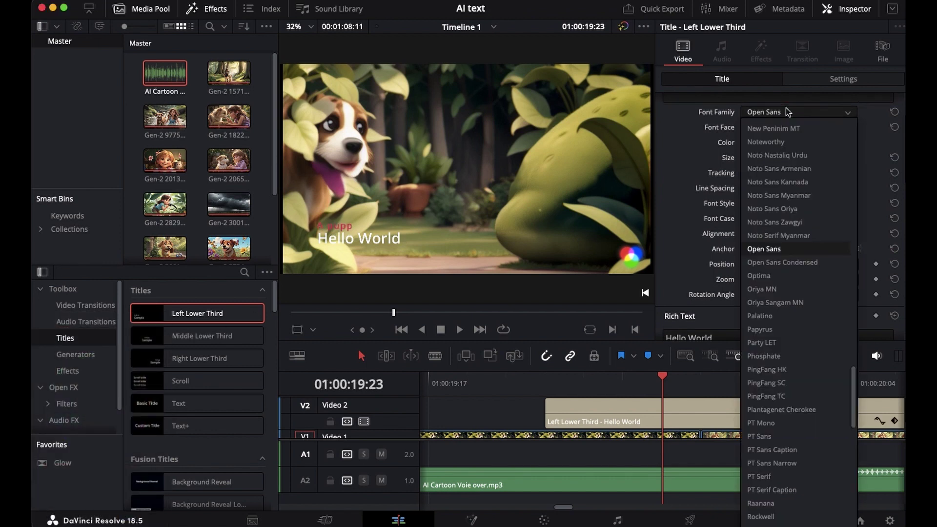
click(797, 127)
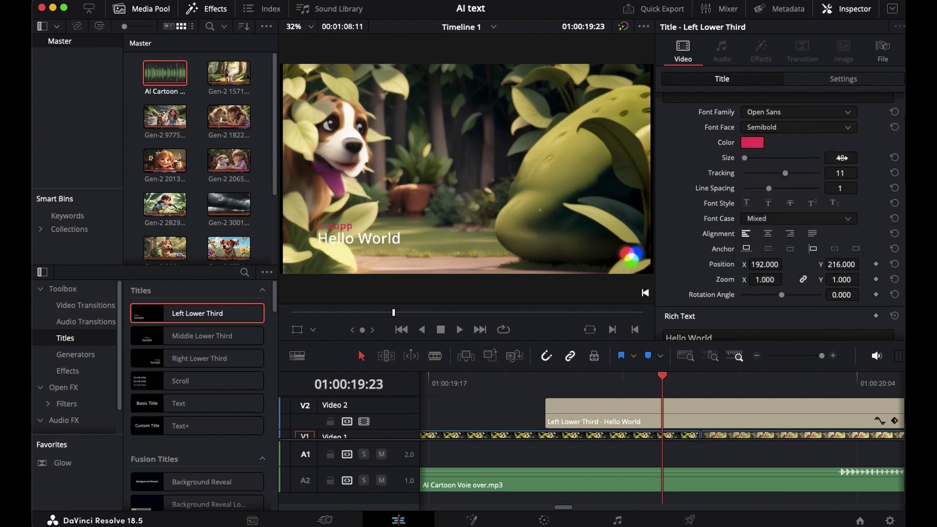
mouse_move(743, 159)
mouse_down()
mouse_move(755, 162)
mouse_move(733, 165)
mouse_move(750, 163)
mouse_up()
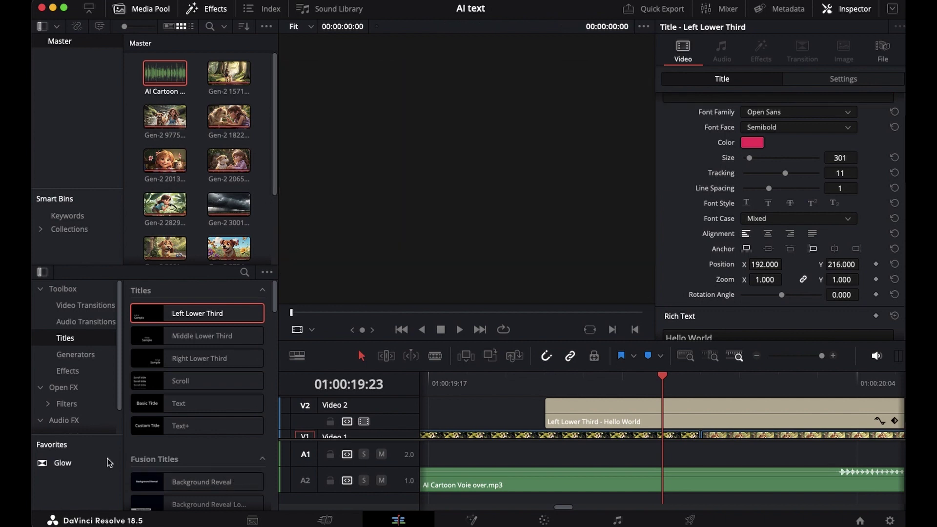
scroll(186, 425, down, 3)
scroll(186, 424, down, 3)
click(187, 388)
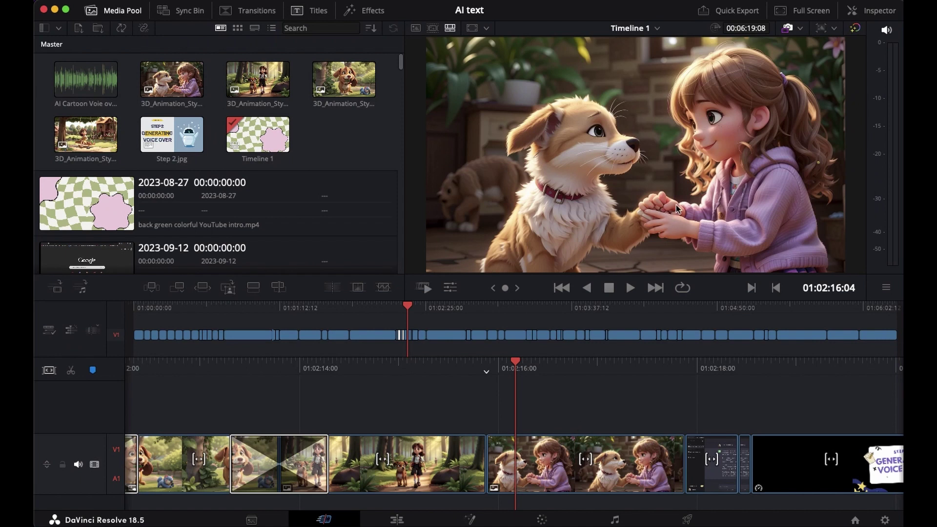
Quick Export Timeline 1 with the H.264 Master preset into the video folder
click(732, 14)
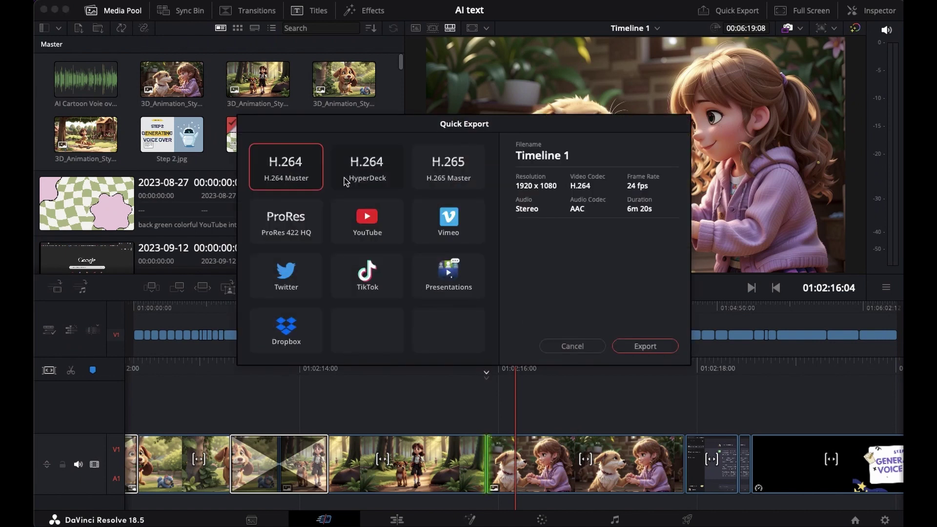
click(646, 347)
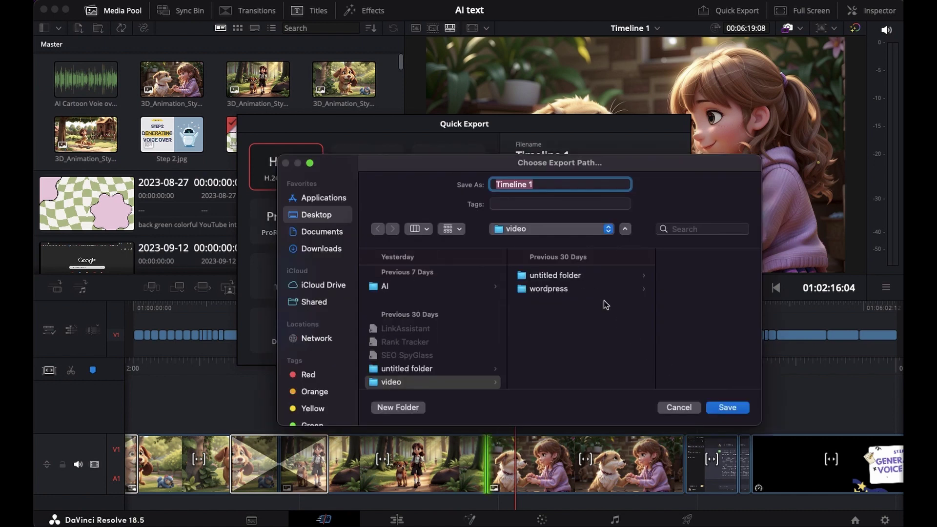
click(724, 408)
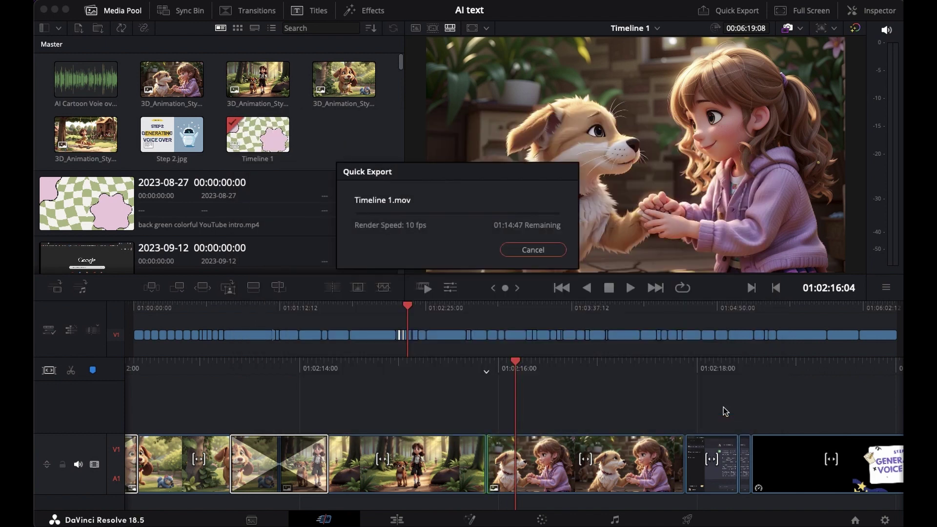